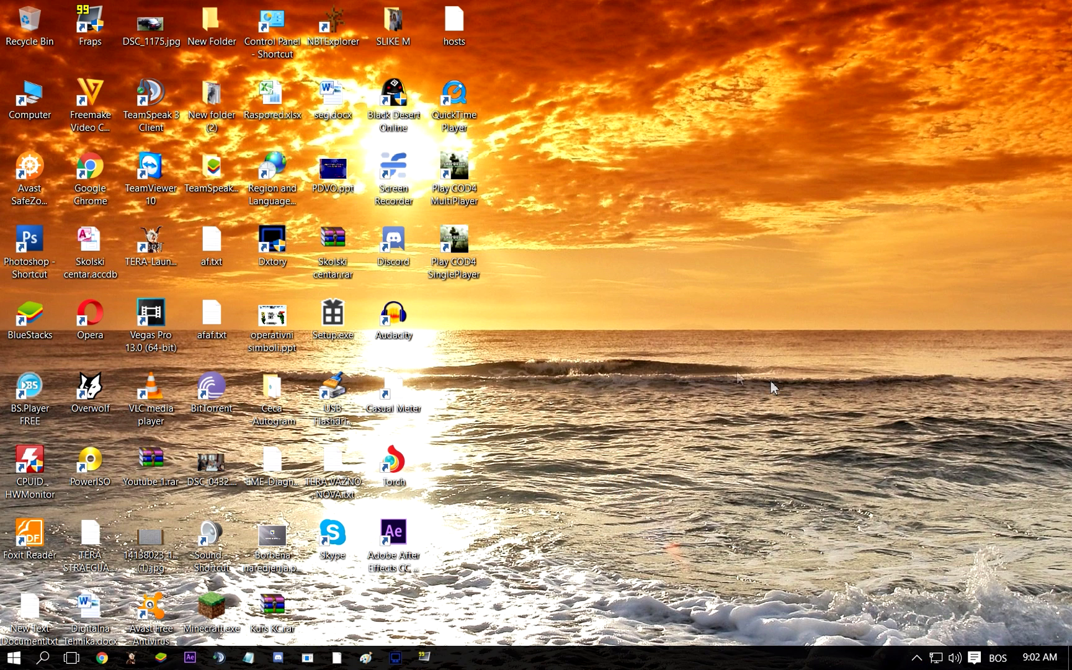
# Launch Google Chrome from the taskbar to search for Discord bots.
pyautogui.click(102, 657)
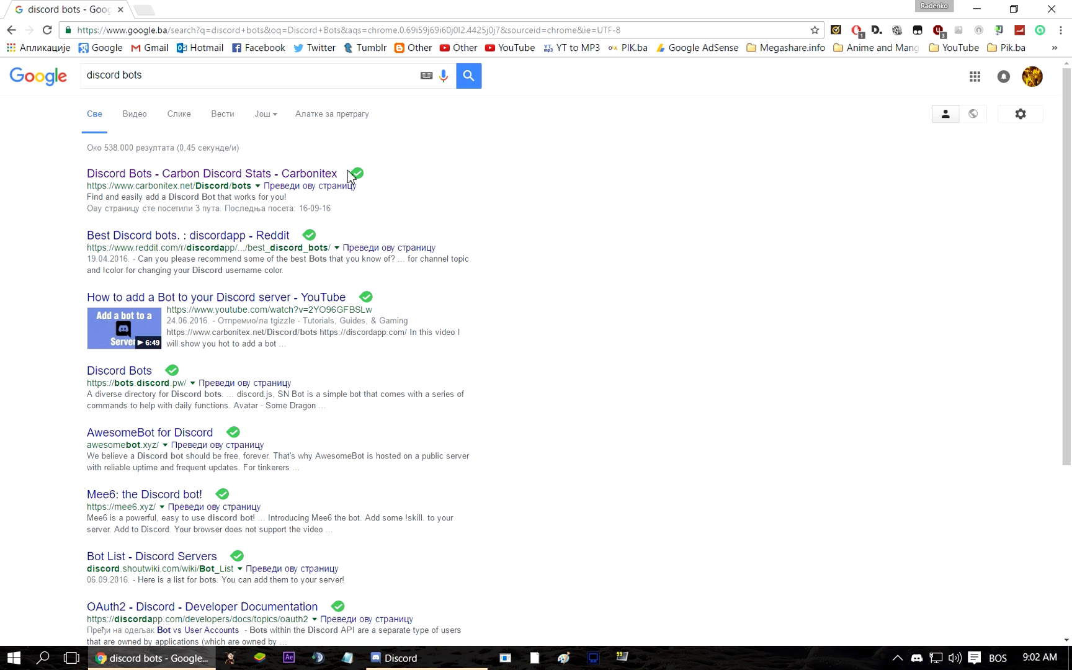
# Open the Carbonitex 'Discord Bots - Carbon Discord Stats' result, copy its address, then switch to Discord.
pyautogui.moveTo(343, 173)
pyautogui.mouseDown()
pyautogui.moveTo(19, 174)
pyautogui.moveTo(76, 181)
pyautogui.mouseUp()
pyautogui.click(93, 176)
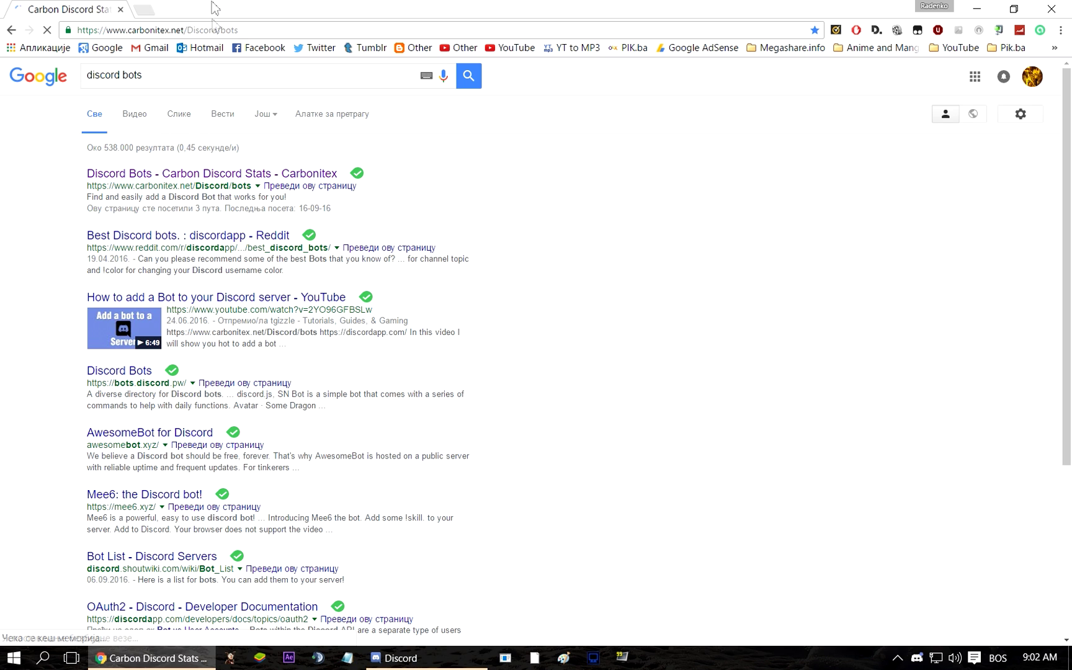
pyautogui.rightClick(215, 25)
pyautogui.click(263, 78)
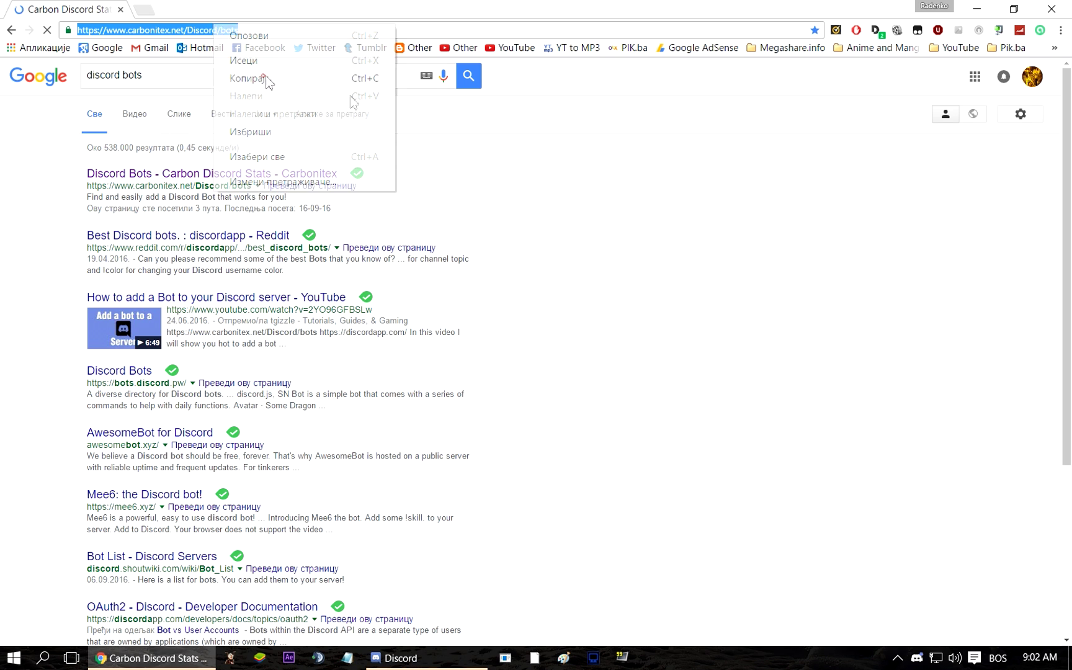
pyautogui.click(507, 137)
pyautogui.click(459, 656)
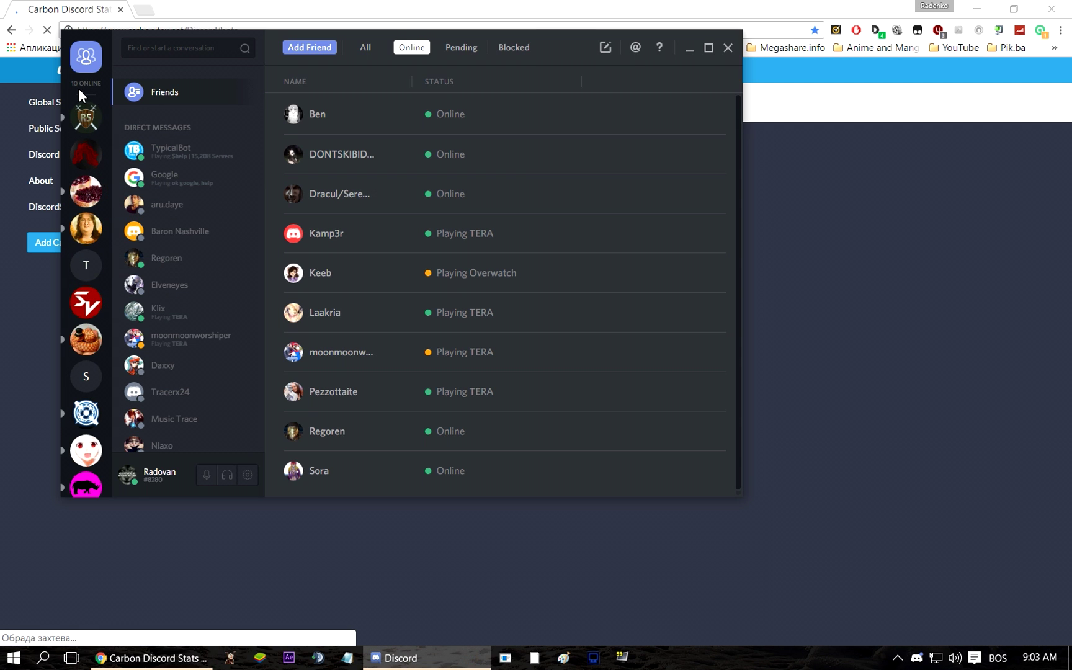
# Create a brand-new Discord server named 'YouTube' with Create a Server.
pyautogui.scroll(-2, 84, 372)
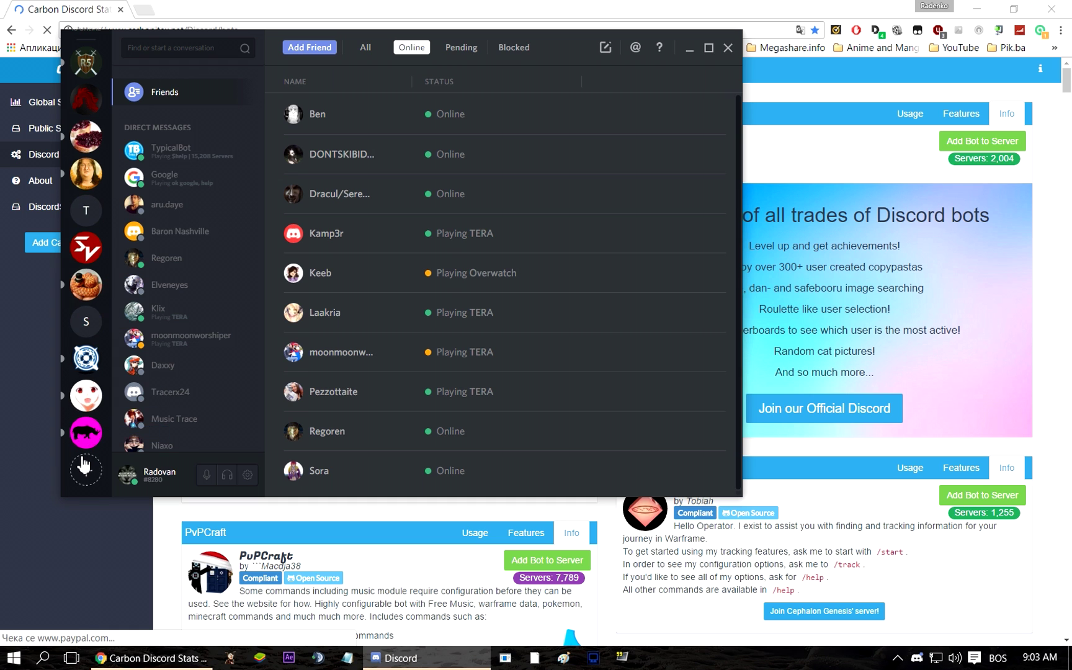
pyautogui.click(85, 467)
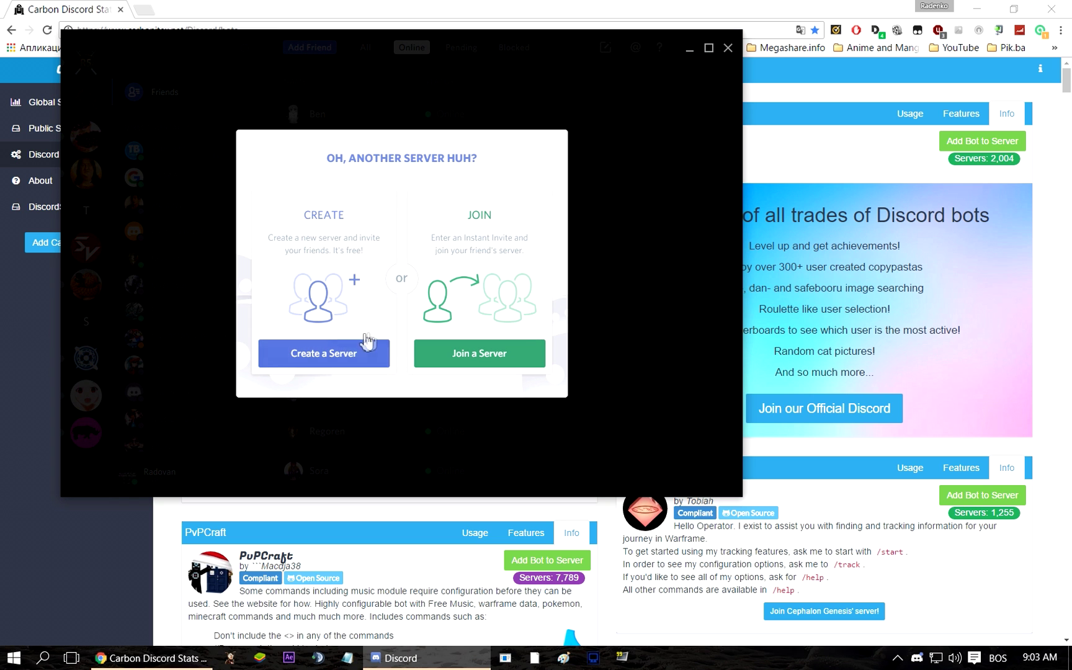
pyautogui.click(347, 355)
pyautogui.write('YouTube')
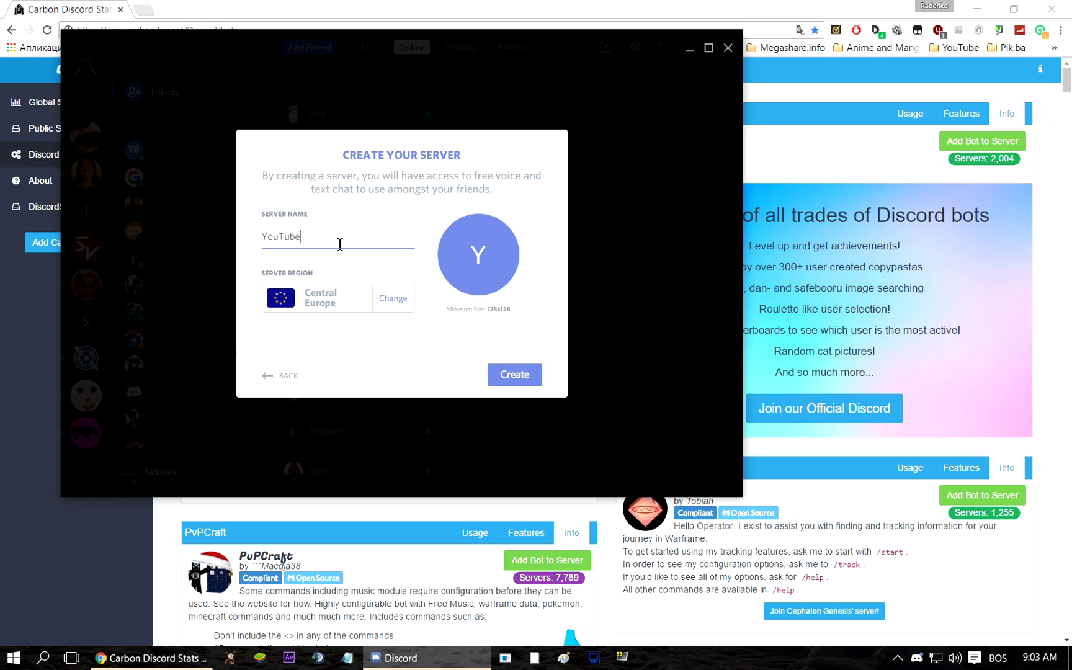
pyautogui.press('Return')
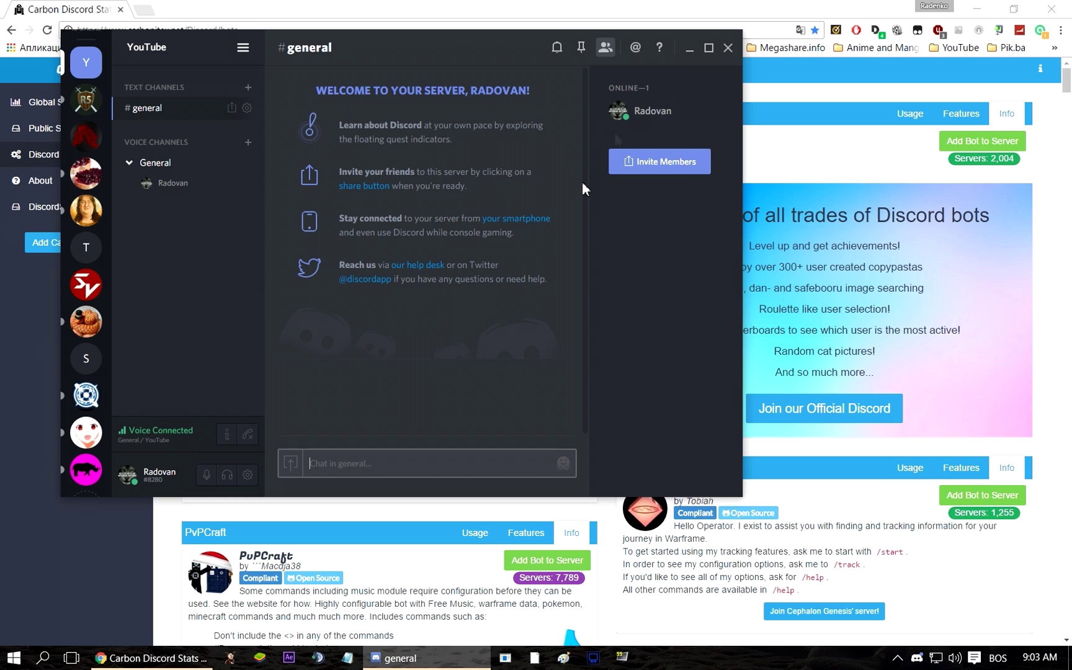
pyautogui.click(784, 180)
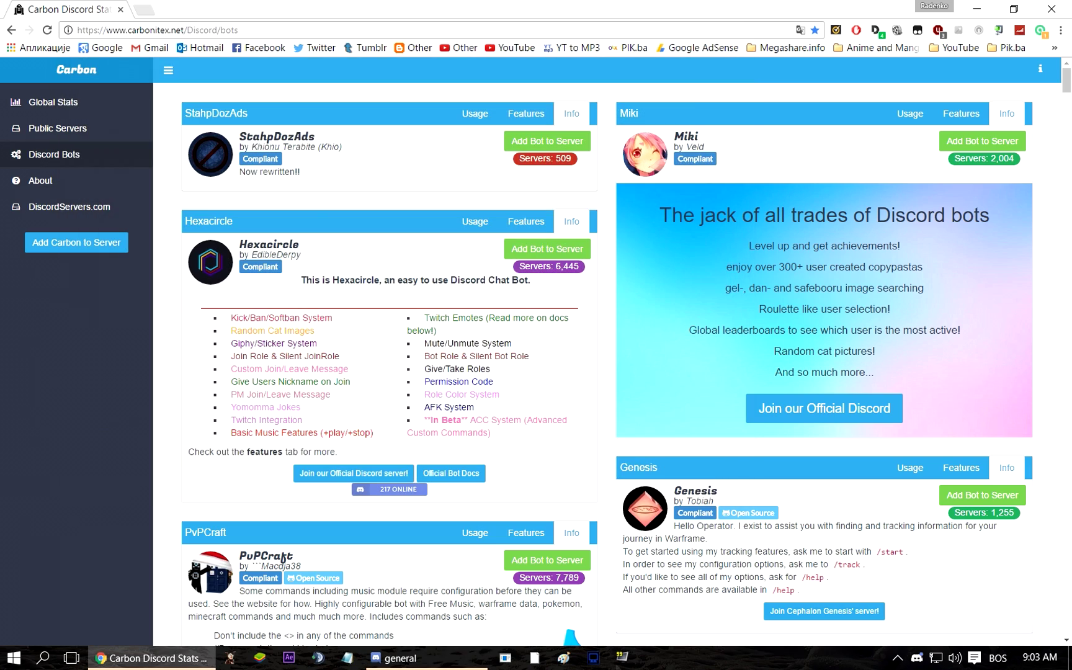
# Locate the TypicalBot card on the Carbonitex bot list by searching the page for 'Typical'.
pyautogui.scroll(-2, 313, 217)
pyautogui.scroll(-4, 313, 217)
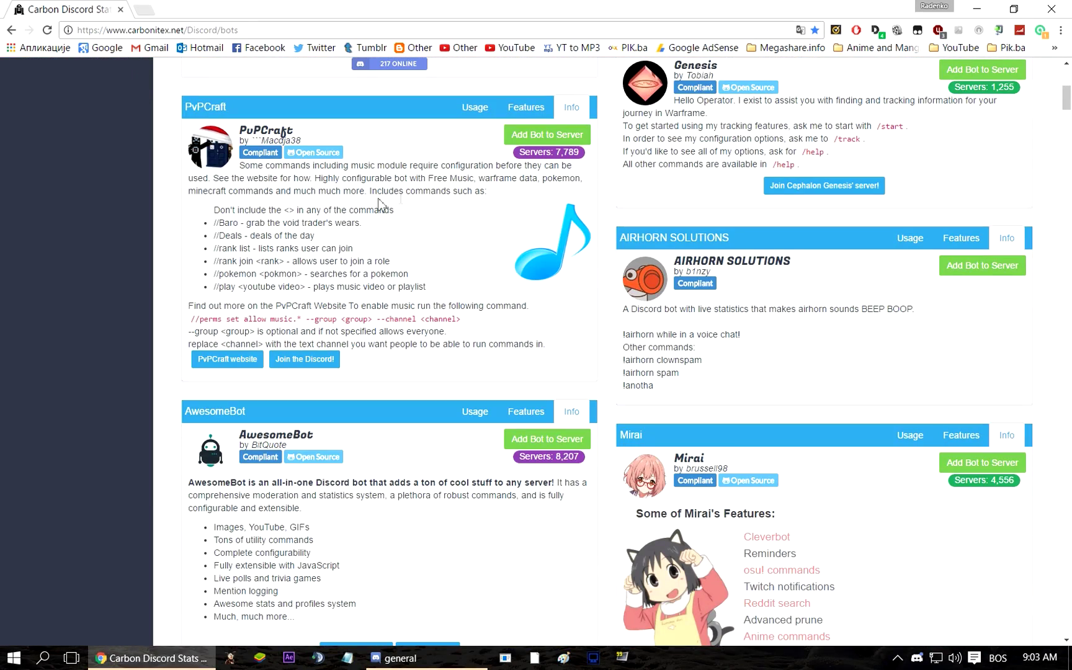
pyautogui.scroll(4, 627, 218)
pyautogui.scroll(-9, 627, 220)
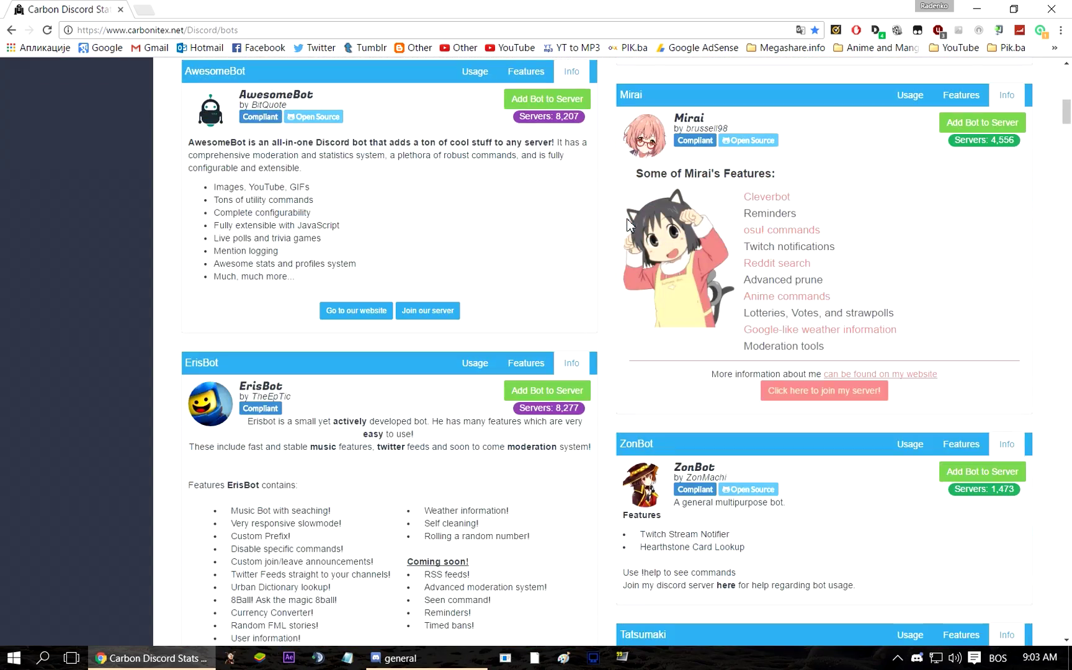
pyautogui.scroll(-6, 627, 231)
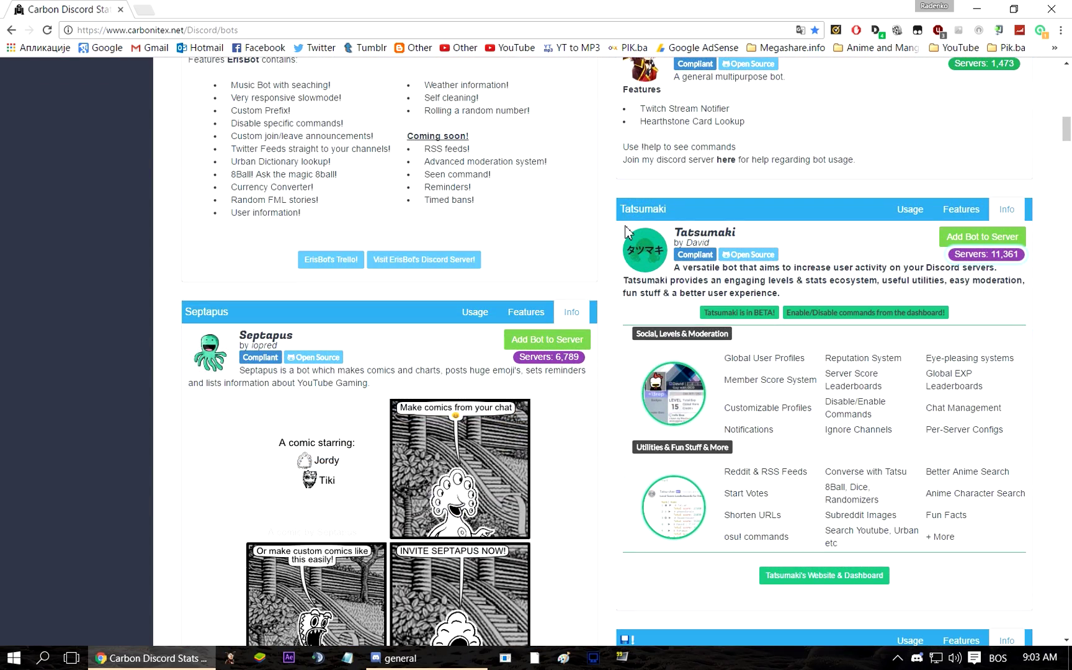
pyautogui.hotkey('ctrl', 'f')
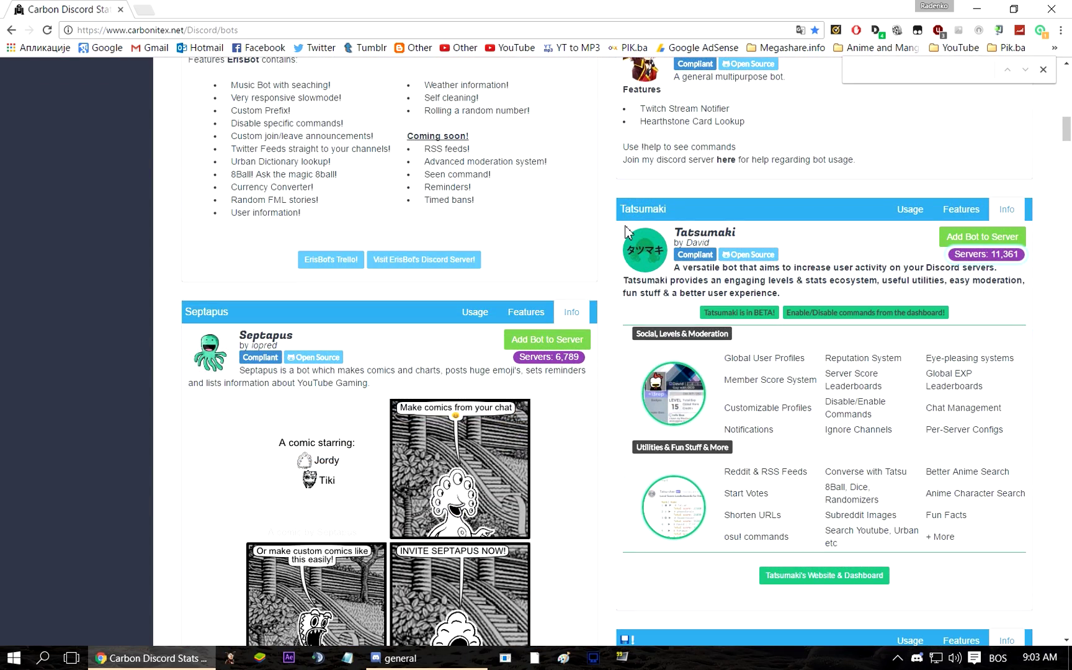
pyautogui.write('Typi')
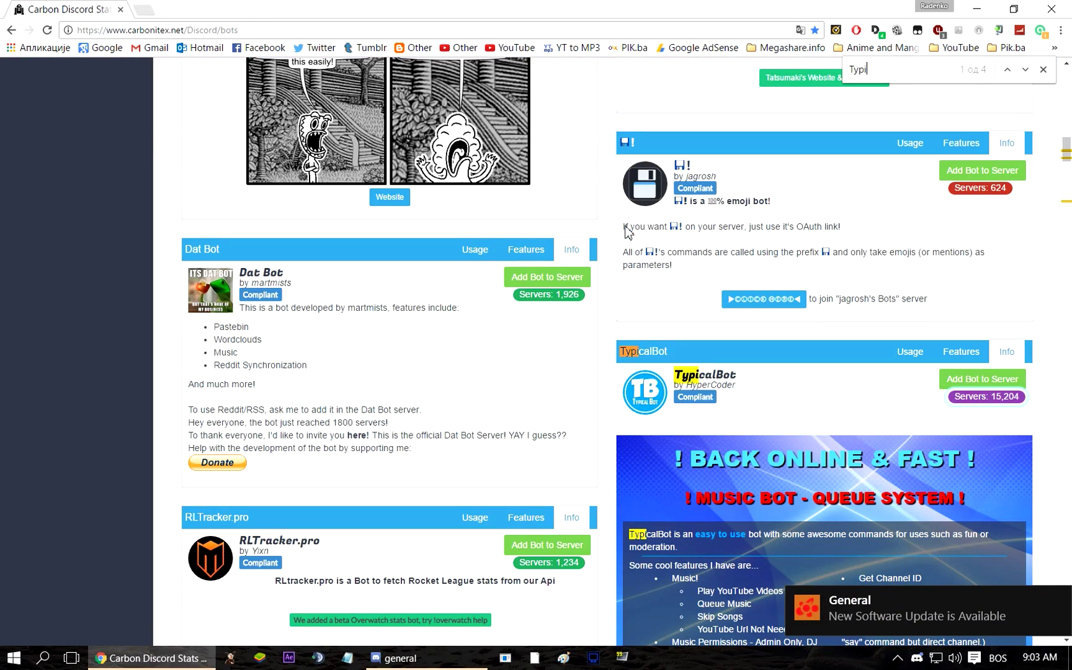
pyautogui.write('cal')
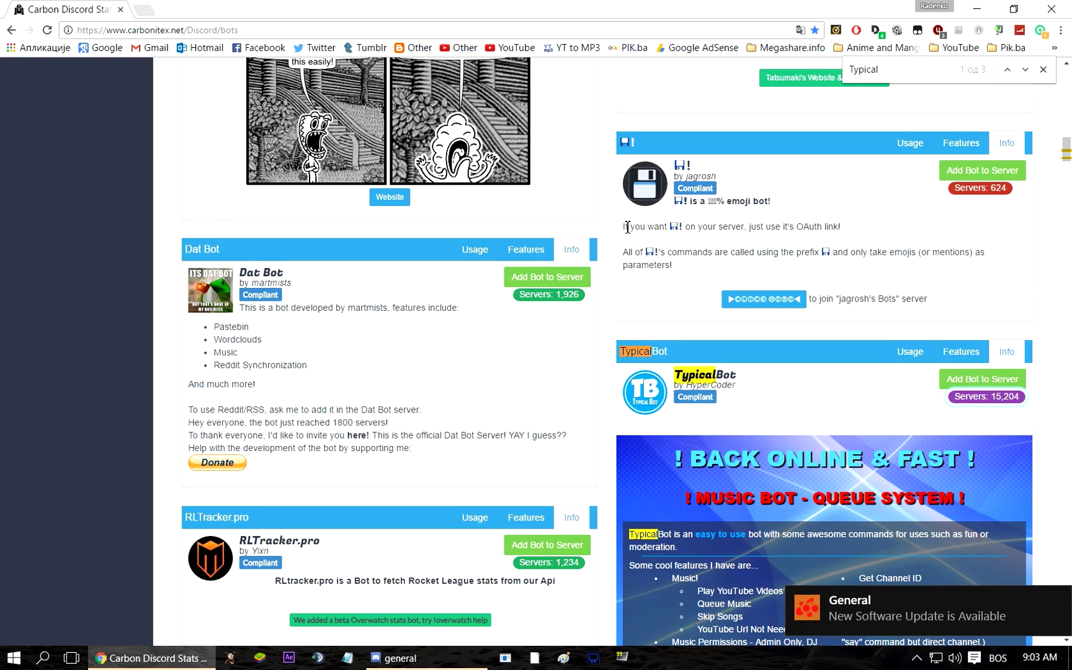
pyautogui.scroll(-5, 890, 148)
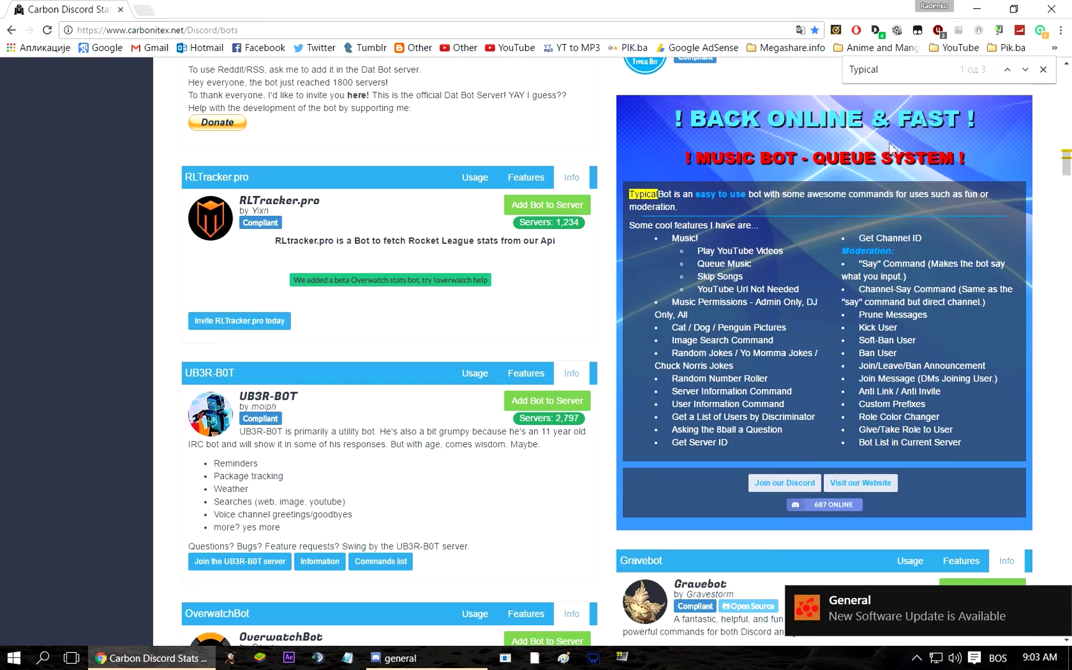
pyautogui.click(1044, 74)
pyautogui.scroll(1, 950, 151)
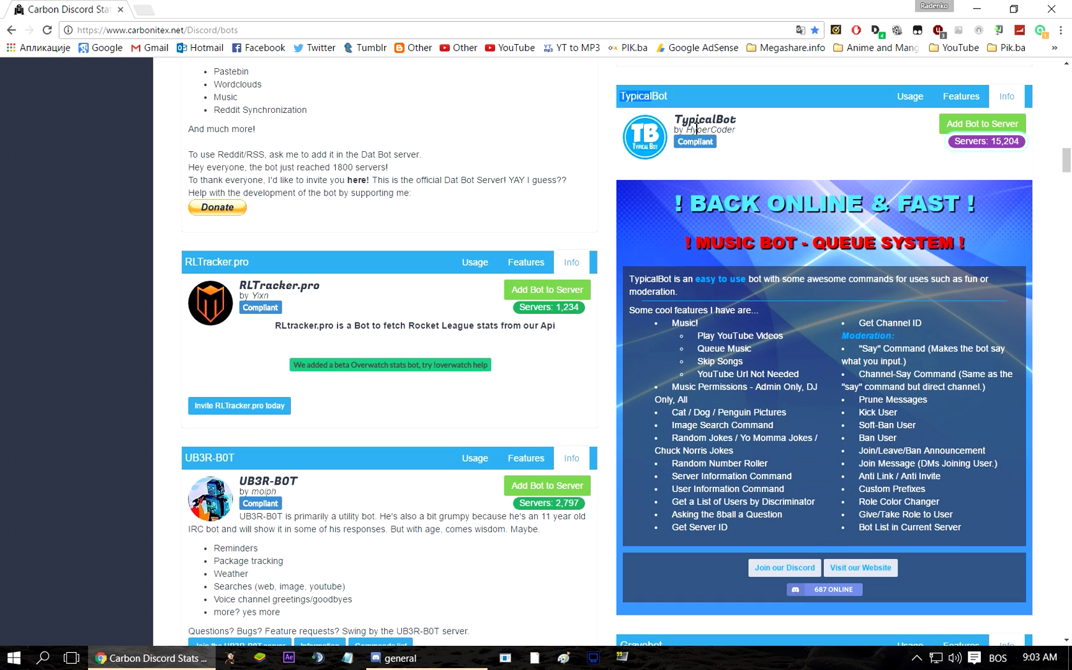
pyautogui.moveTo(673, 124); pyautogui.dragTo(762, 115)
pyautogui.click(775, 121)
# Authorize TypicalBot onto the YouTube server with Administrator permission, then close the thank-you popup.
pyautogui.click(986, 128)
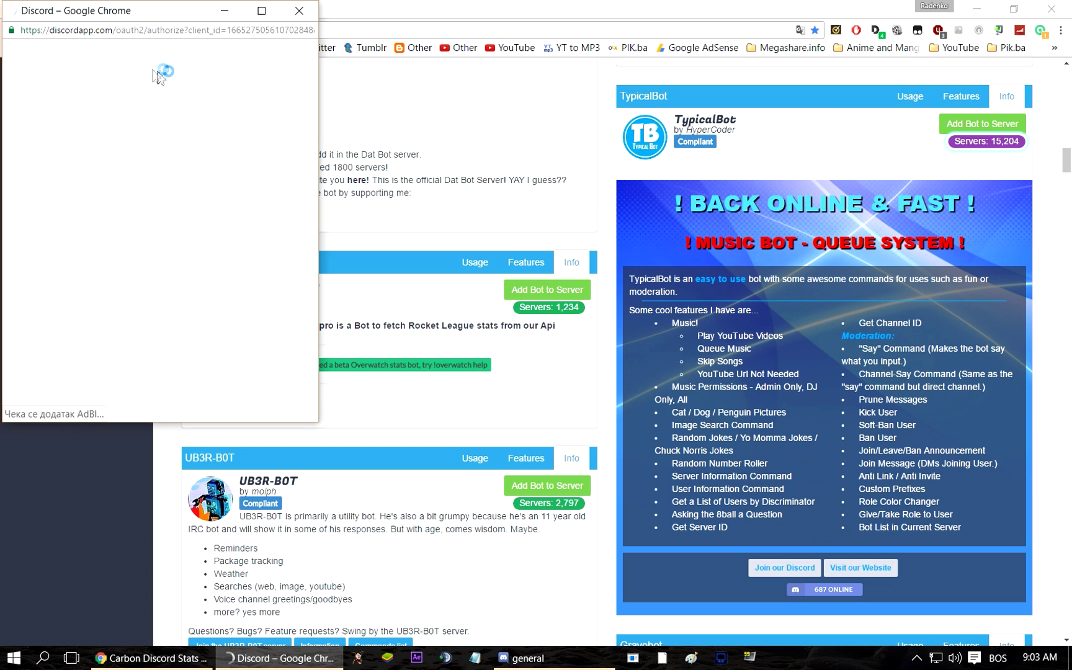
pyautogui.moveTo(179, 14); pyautogui.dragTo(450, 84)
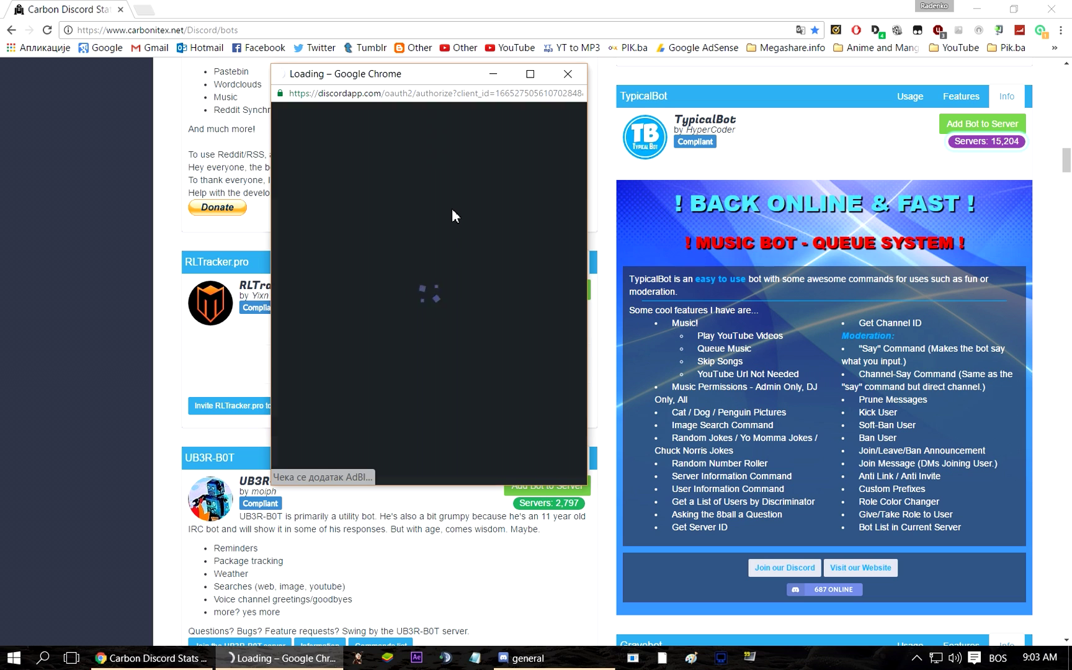
pyautogui.click(453, 271)
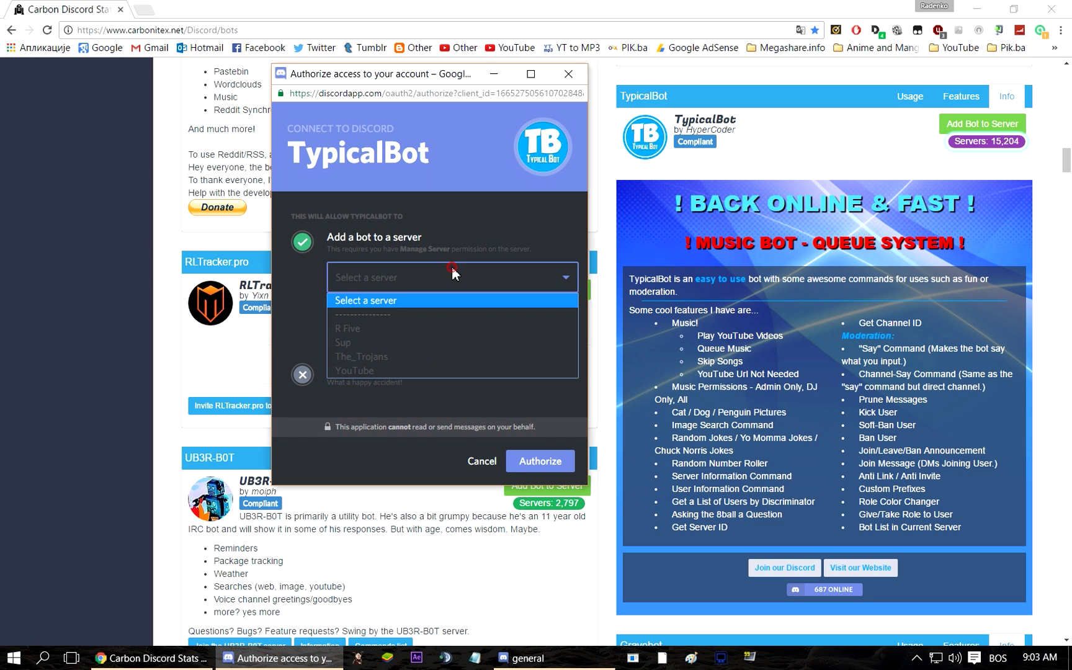
pyautogui.click(385, 371)
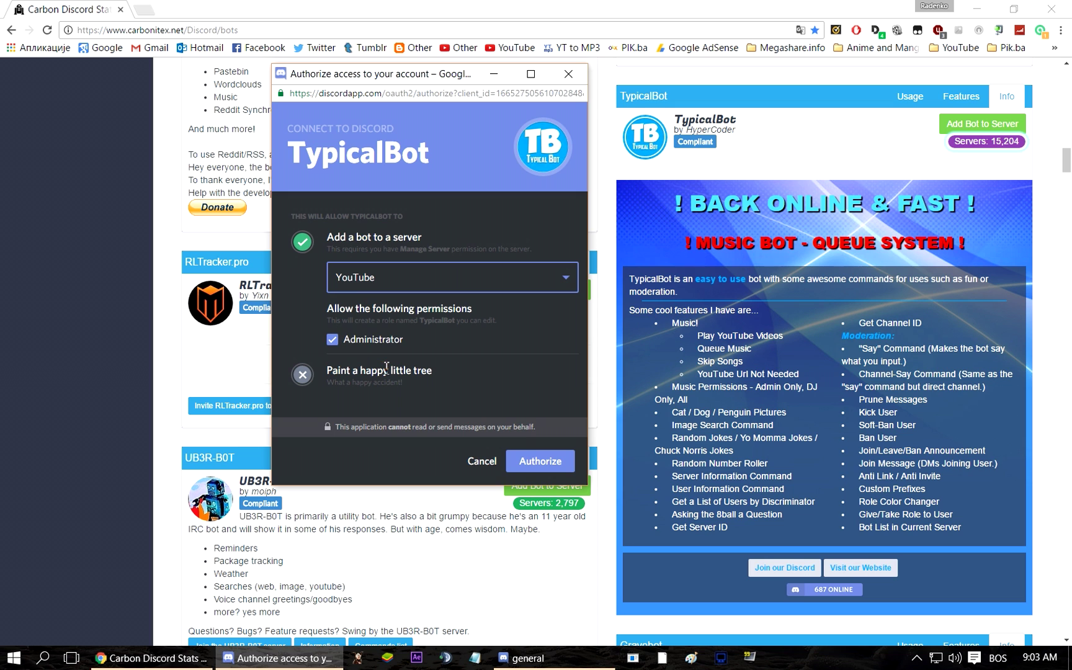
pyautogui.click(539, 469)
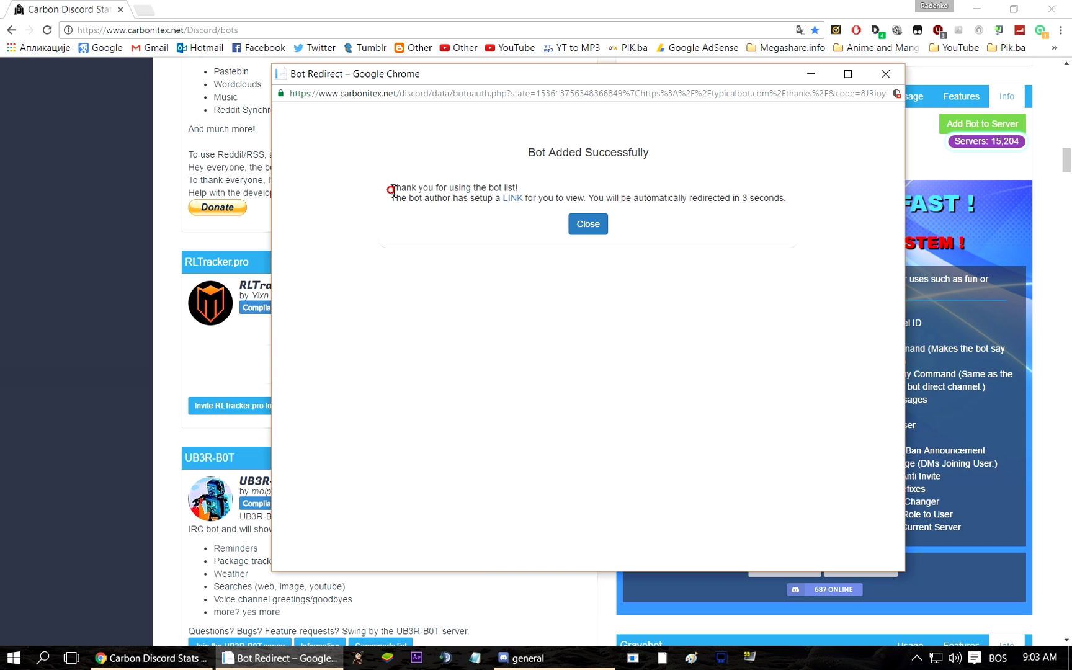
pyautogui.moveTo(392, 189); pyautogui.dragTo(535, 192)
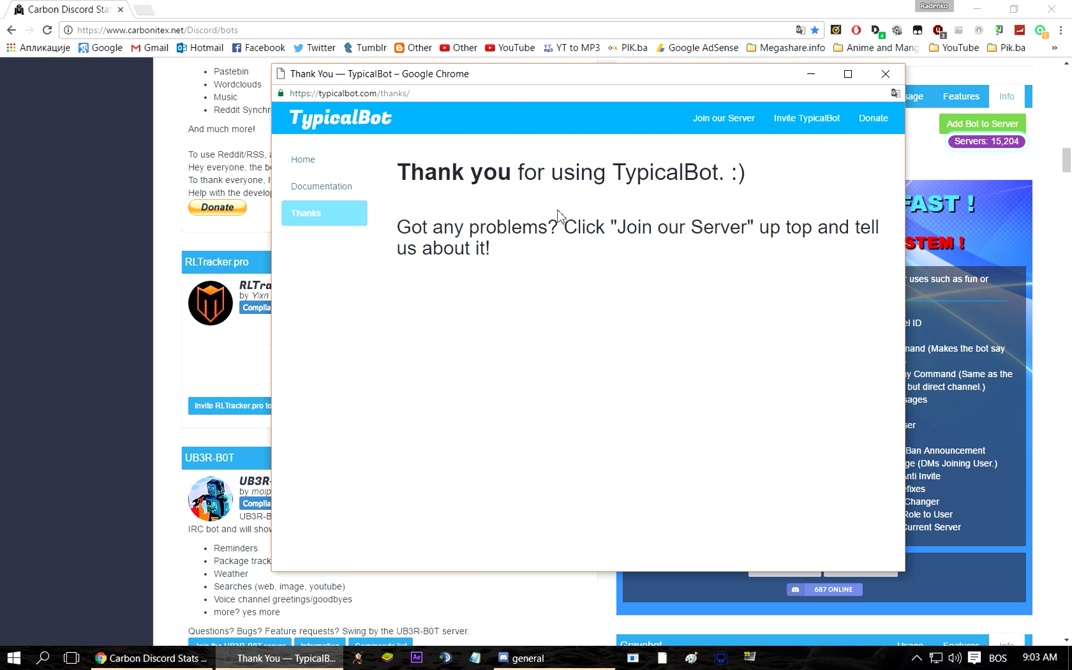
pyautogui.click(887, 76)
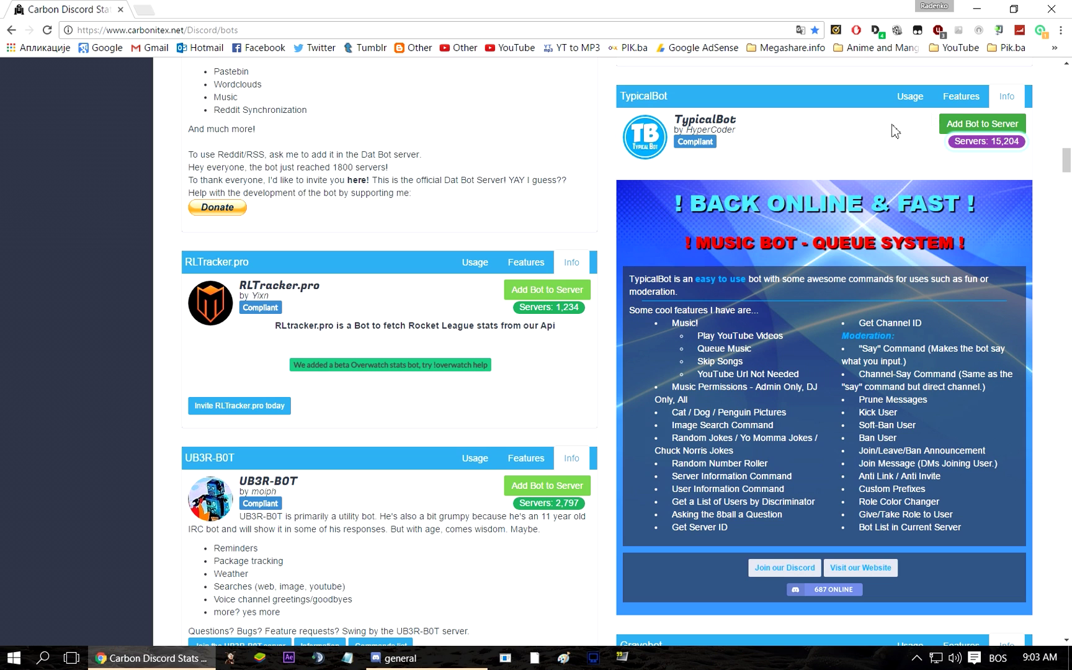
# Send $help in the YouTube server's #general channel and get TypicalBot's check-your-DMs reply.
pyautogui.click(454, 664)
pyautogui.write('$help')
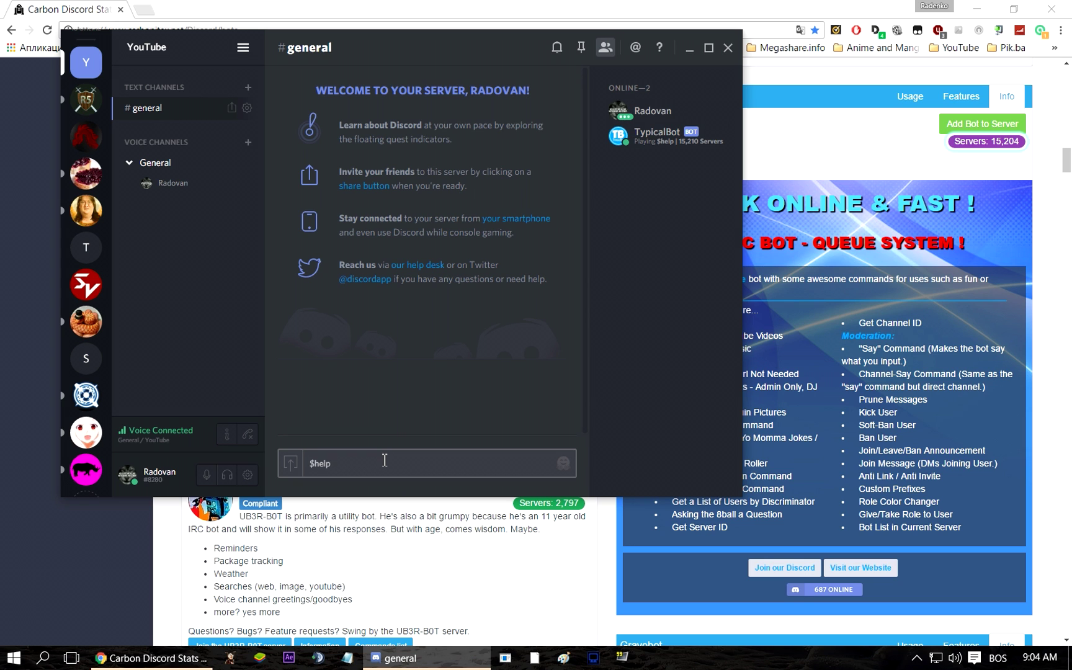
pyautogui.press('Return')
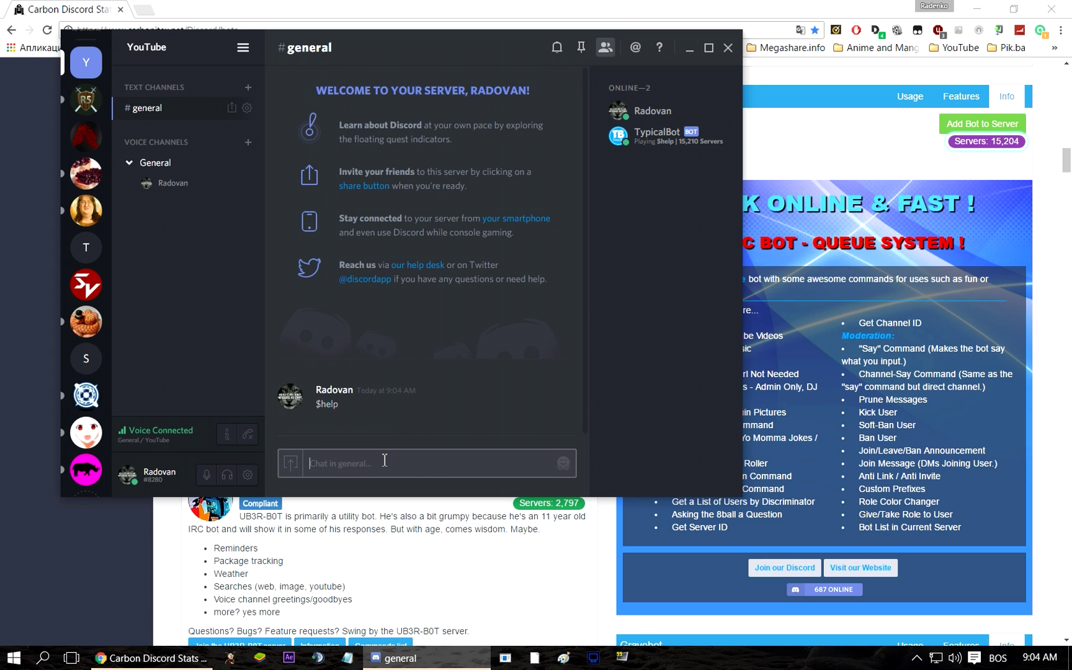
pyautogui.moveTo(386, 417); pyautogui.dragTo(501, 417)
pyautogui.click(233, 238)
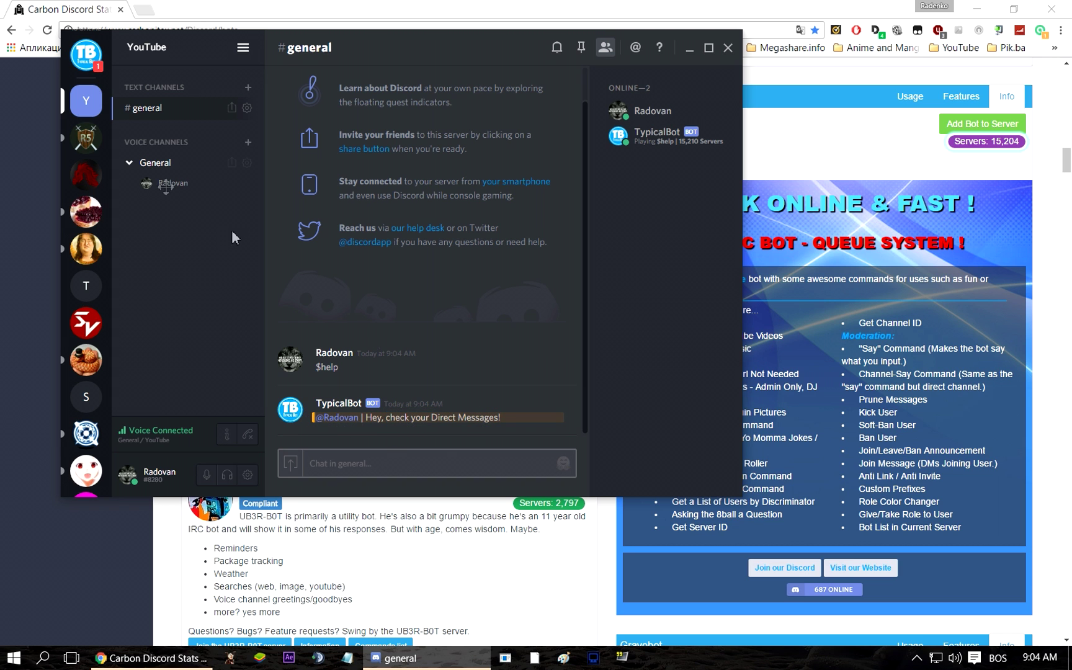
# Copy $commands from TypicalBot's DM and send it in #general.
pyautogui.click(86, 54)
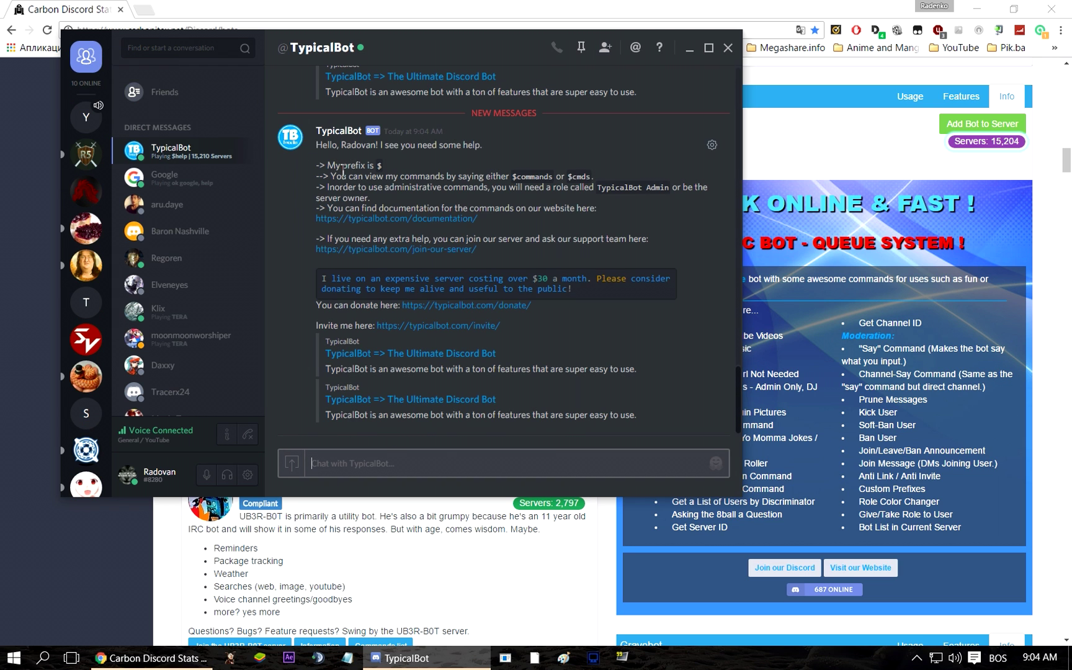
pyautogui.moveTo(513, 177); pyautogui.dragTo(554, 178)
pyautogui.rightClick(553, 178)
pyautogui.click(547, 186)
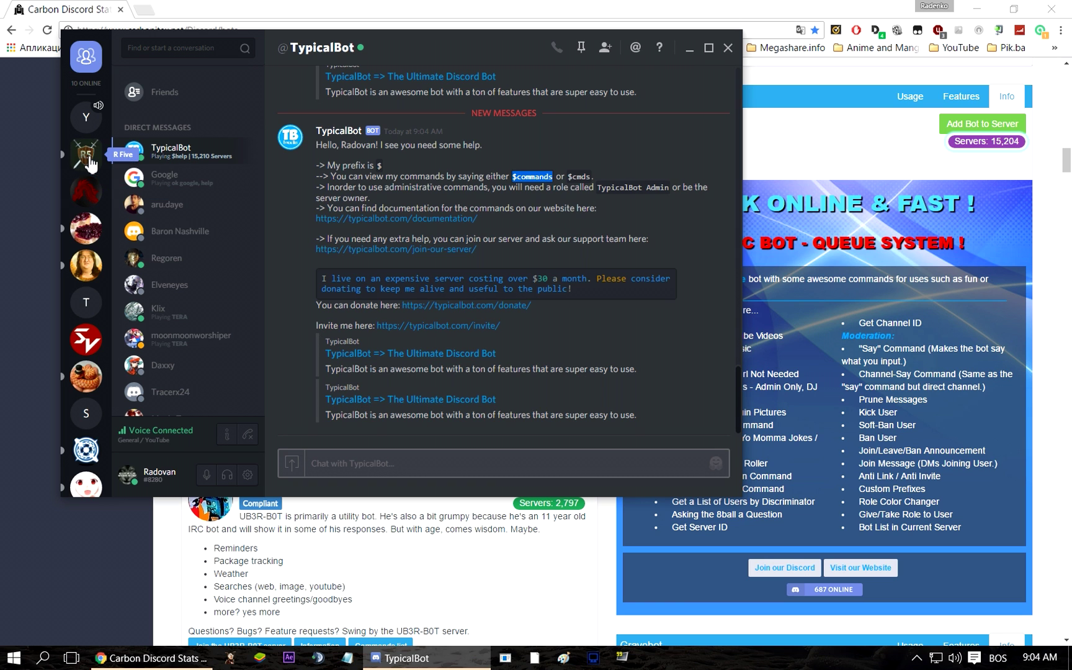
pyautogui.click(86, 116)
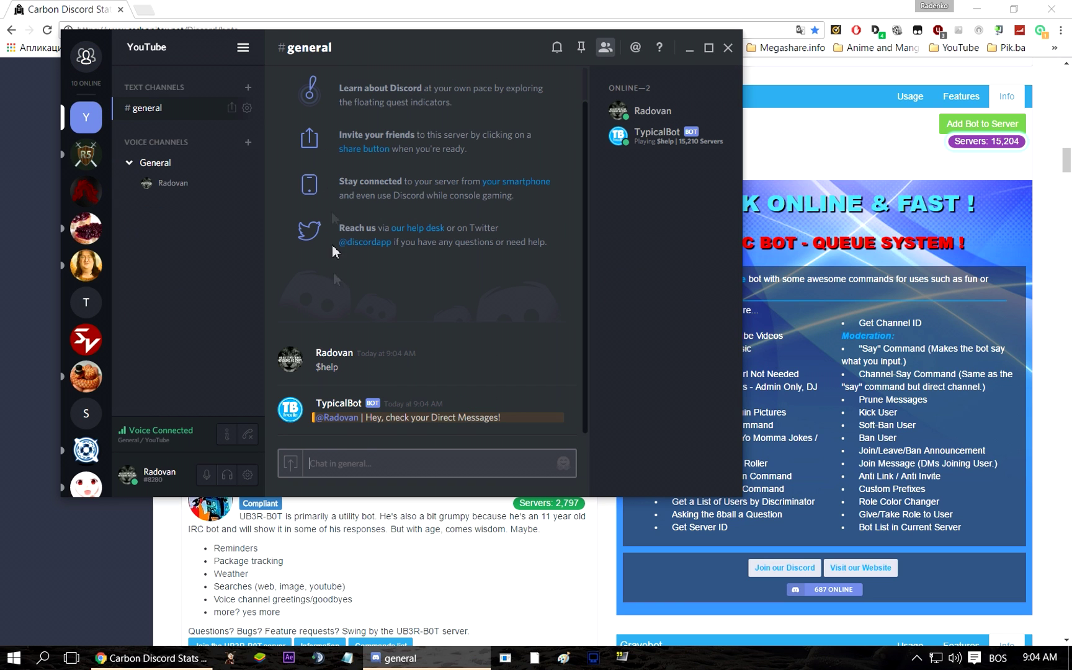
pyautogui.rightClick(358, 460)
pyautogui.click(369, 465)
pyautogui.press('Return')
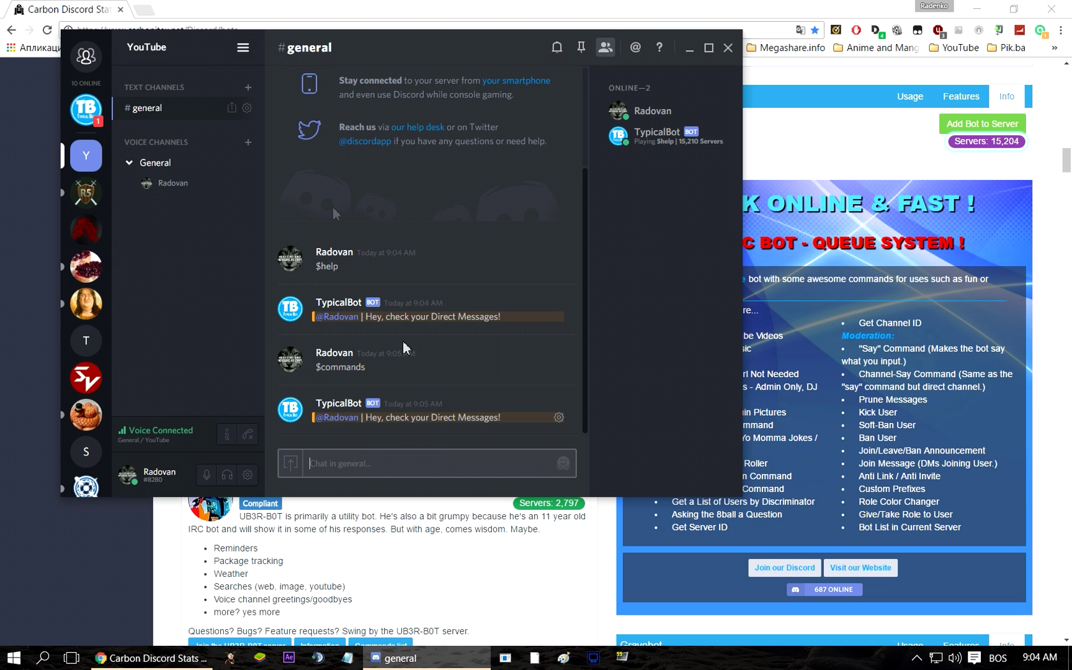
# Scroll TypicalBot's DM command list down to $play and the other music commands.
pyautogui.click(93, 110)
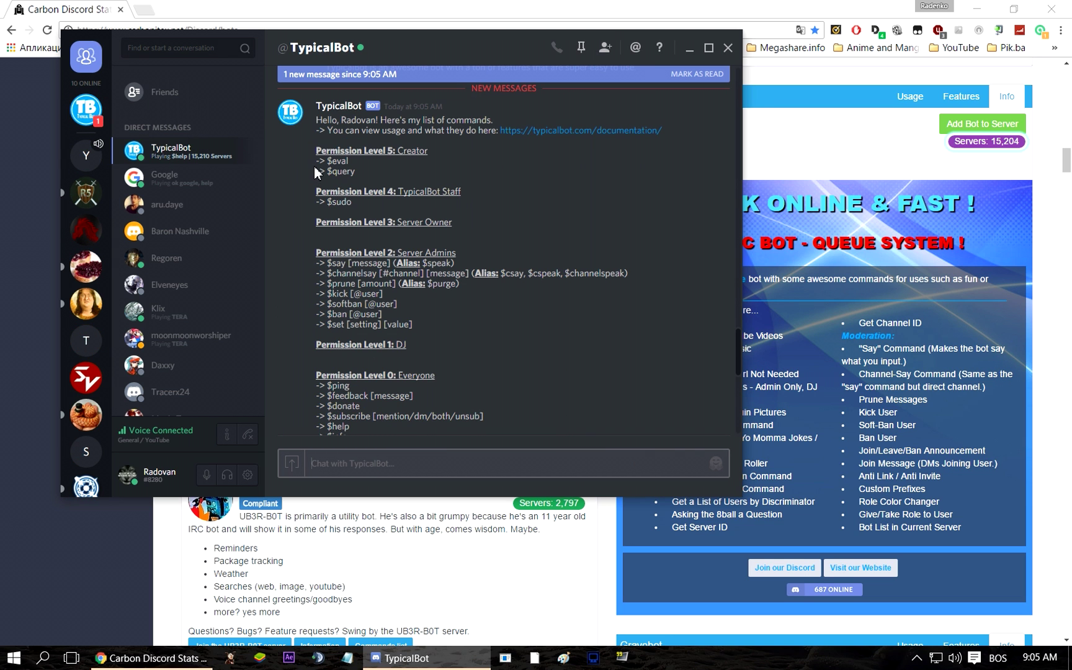
pyautogui.scroll(-10, 310, 165)
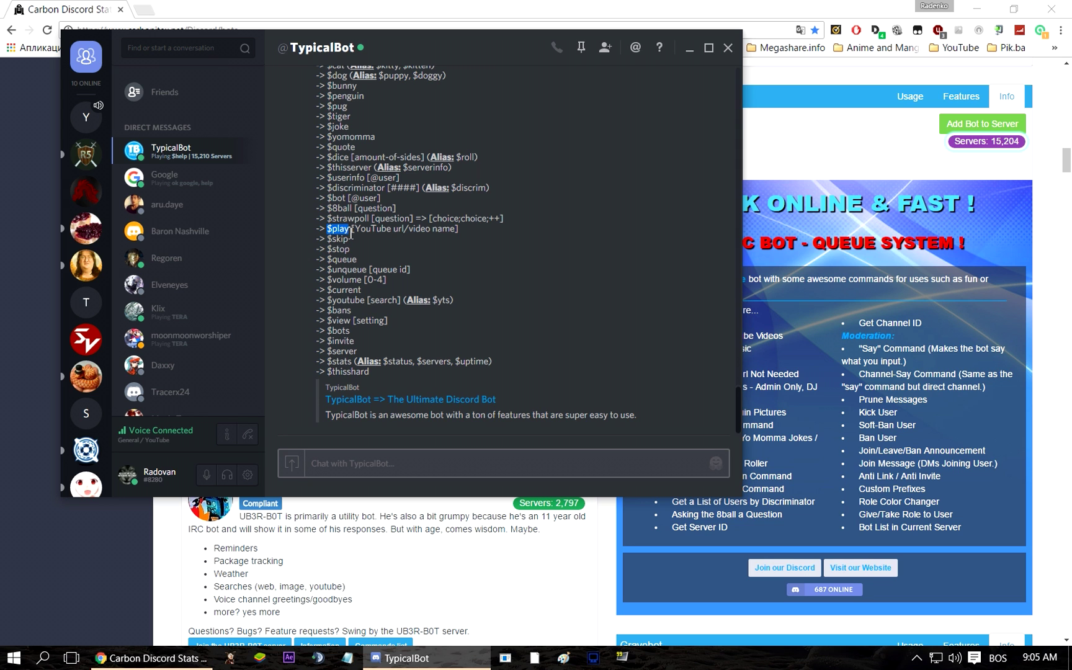
pyautogui.click(86, 121)
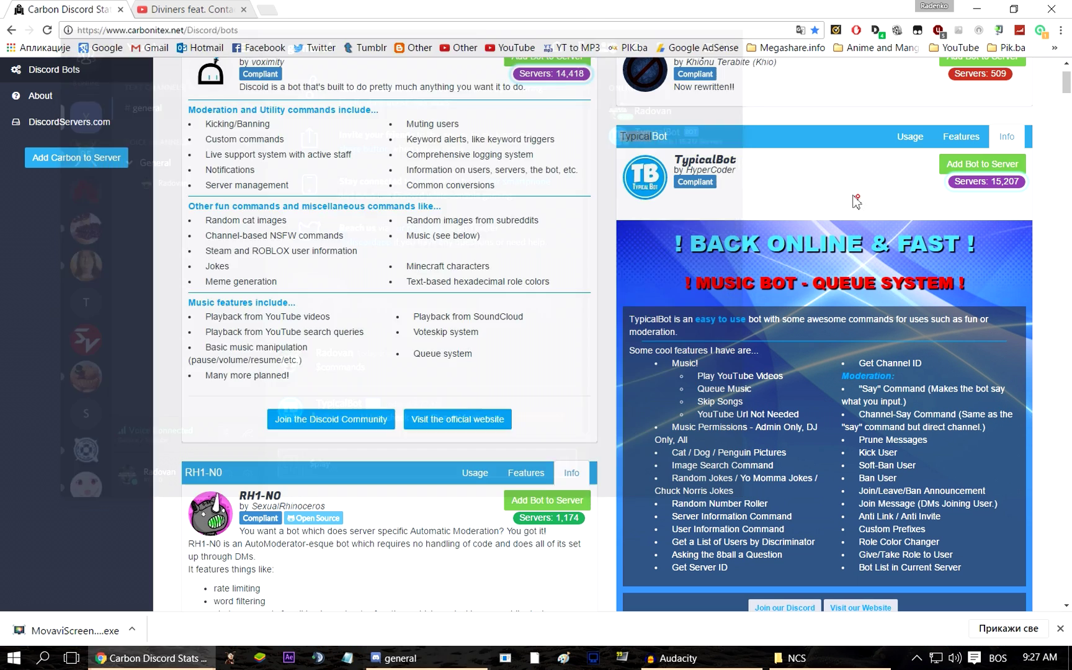
# Take the address of the first 'Tropic Love' YouTube result and close both YouTube tabs.
pyautogui.click(160, 8)
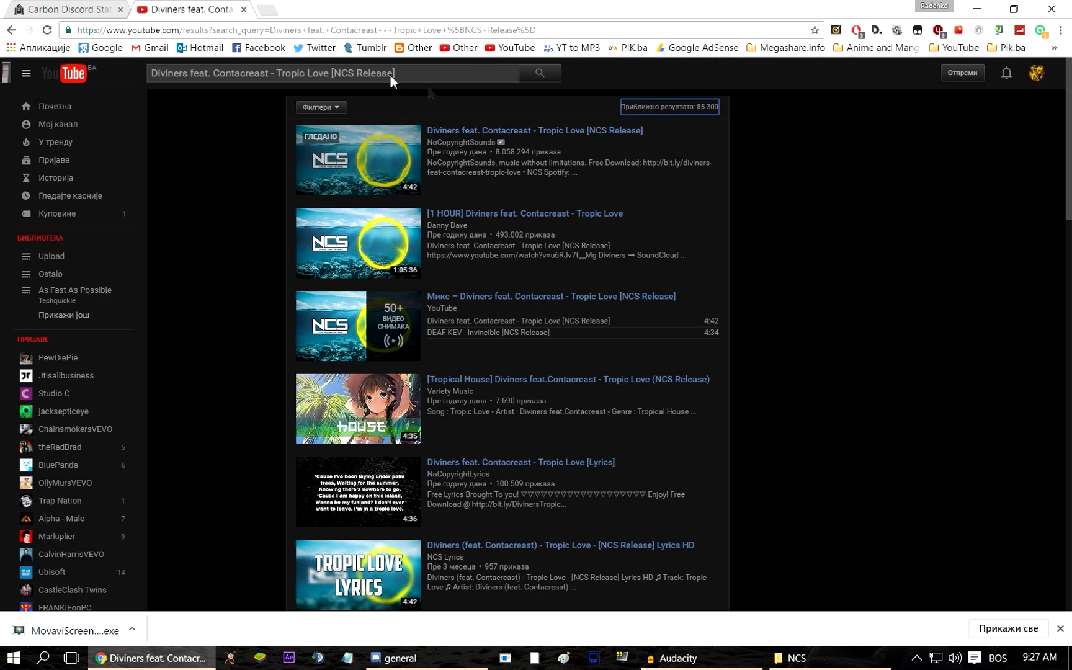
pyautogui.middleClick(445, 132)
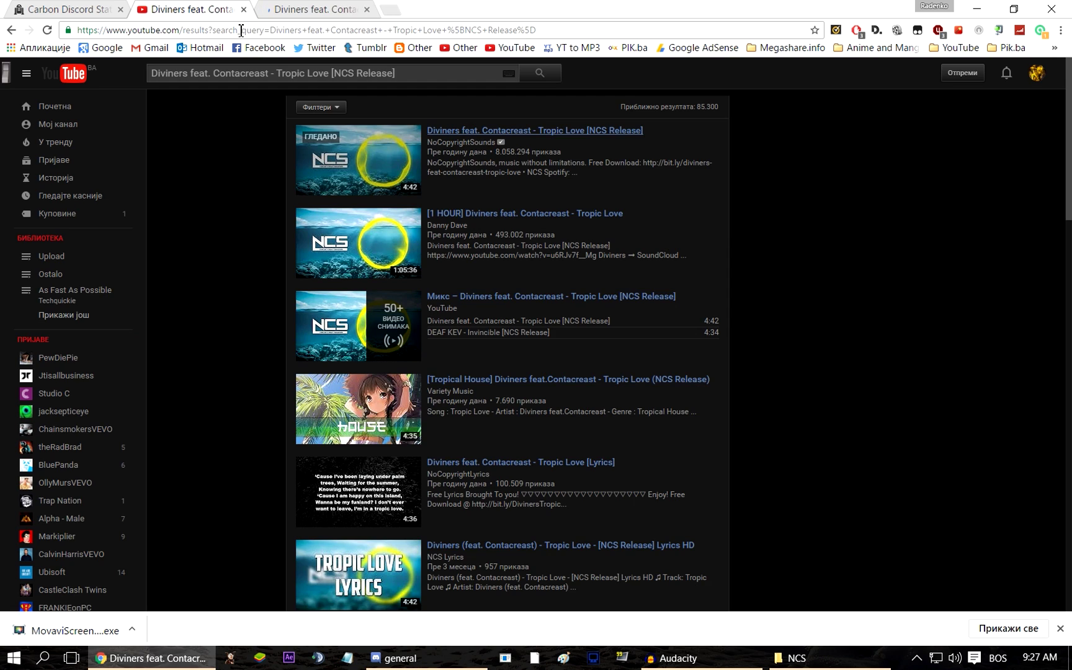
pyautogui.click(244, 9)
pyautogui.click(236, 31)
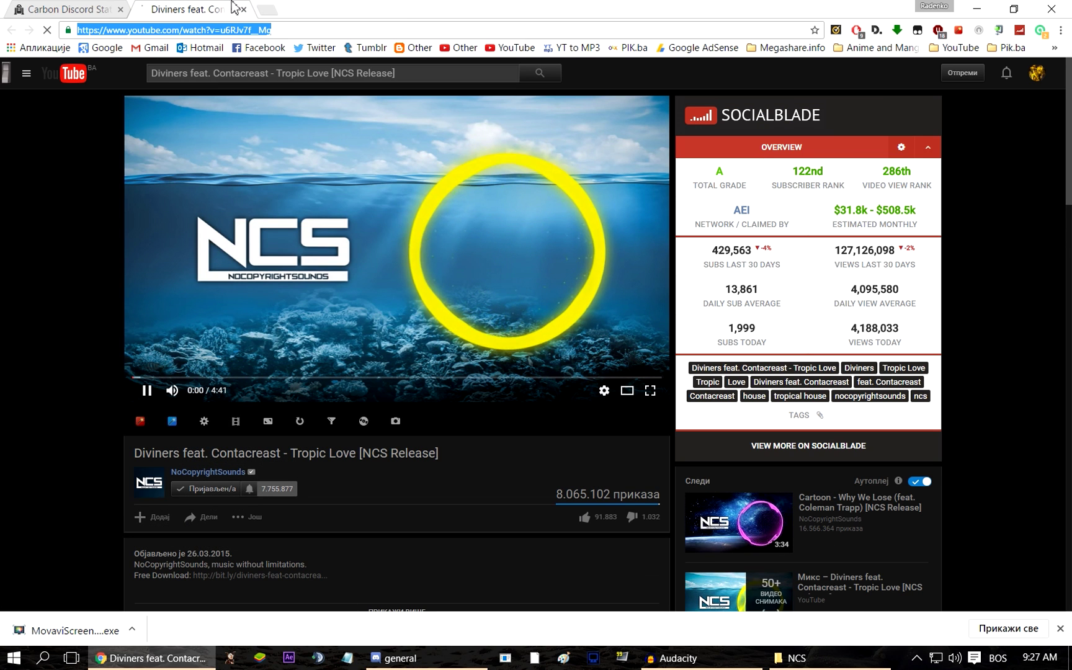
pyautogui.hotkey('ctrl', 'w')
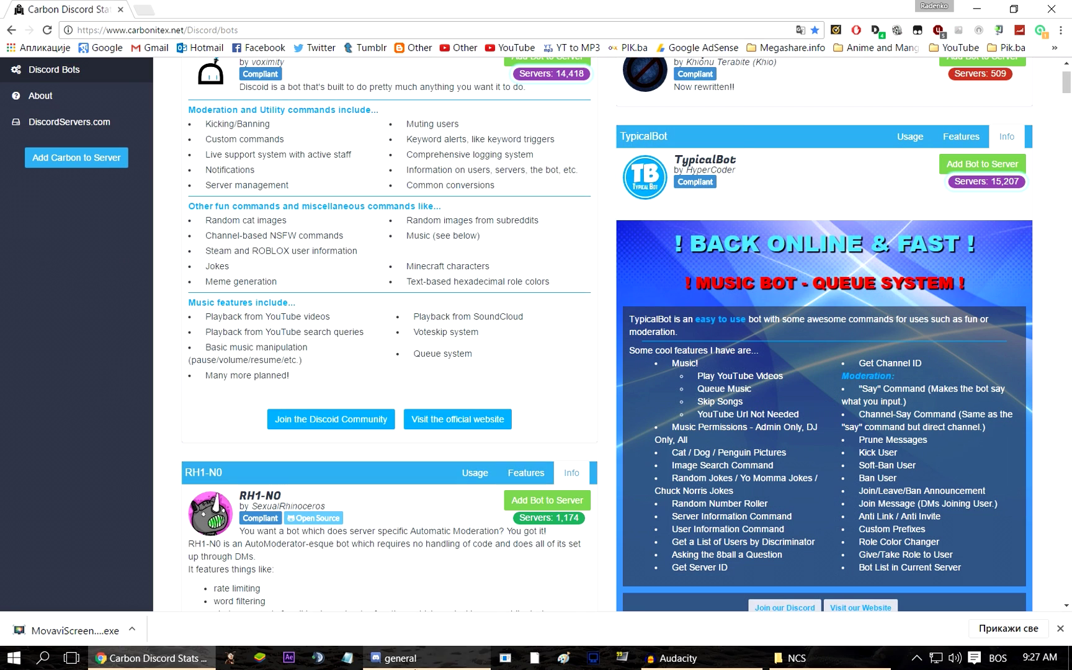
pyautogui.click(400, 657)
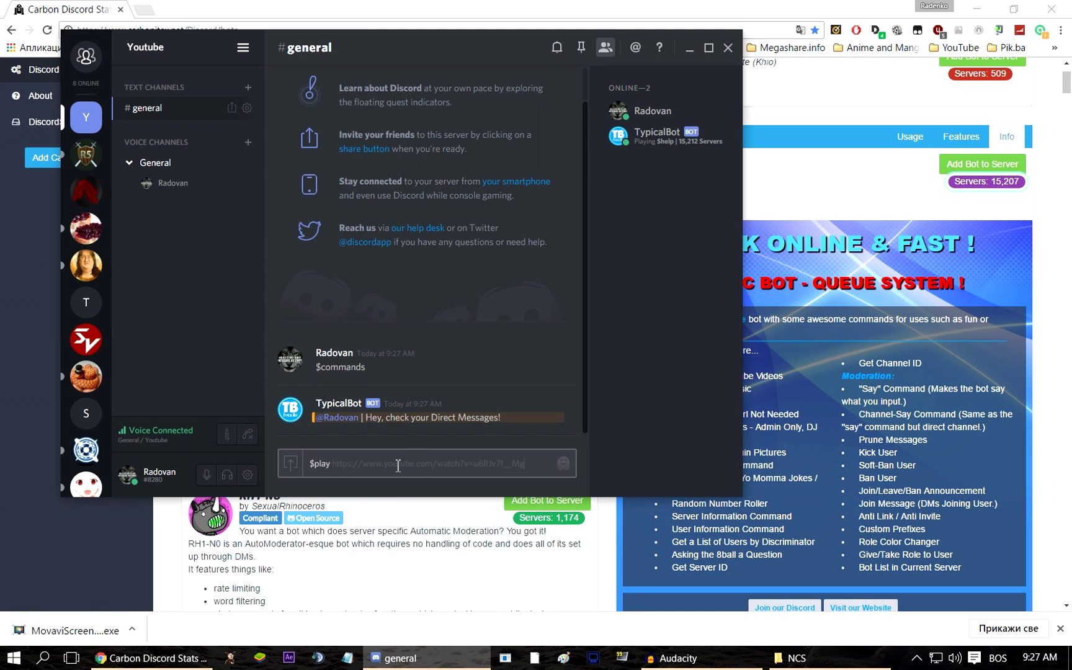
# Post $play with the Tropic Love link and rejoin the General voice channel to hear TypicalBot.
pyautogui.hotkey('ctrl', 'v')
pyautogui.press('Return')
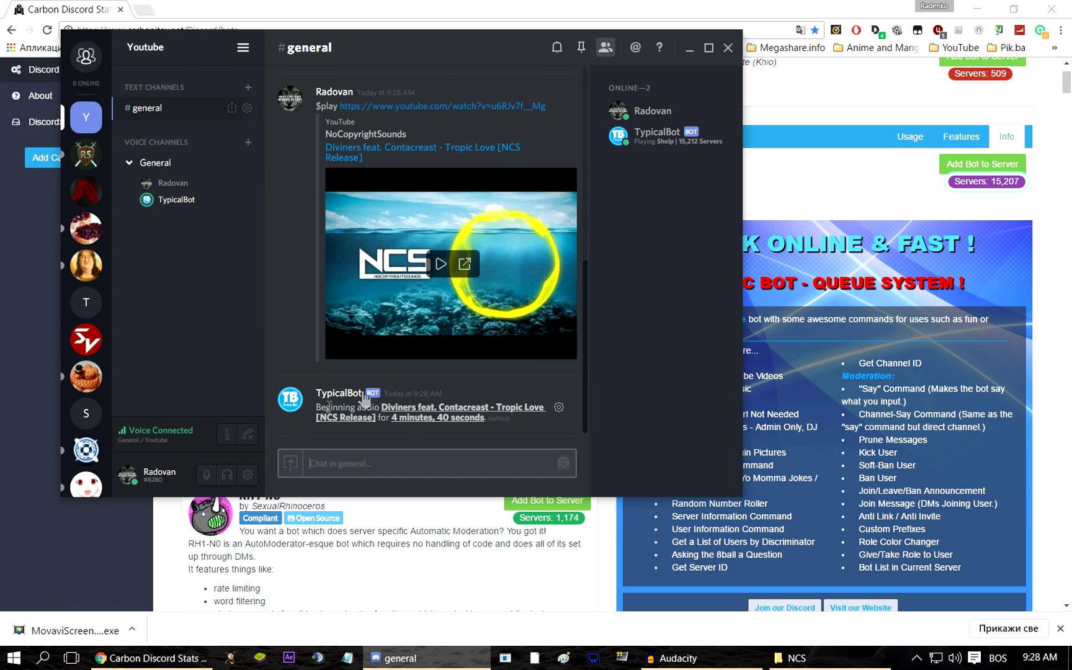
pyautogui.click(249, 435)
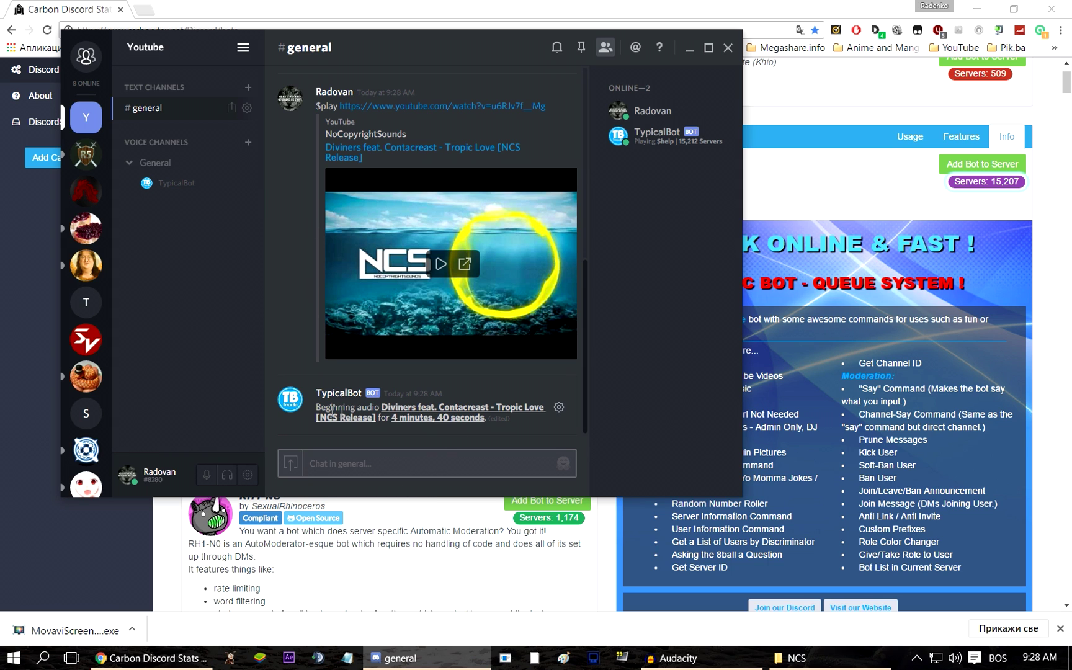
pyautogui.moveTo(322, 410); pyautogui.dragTo(425, 414)
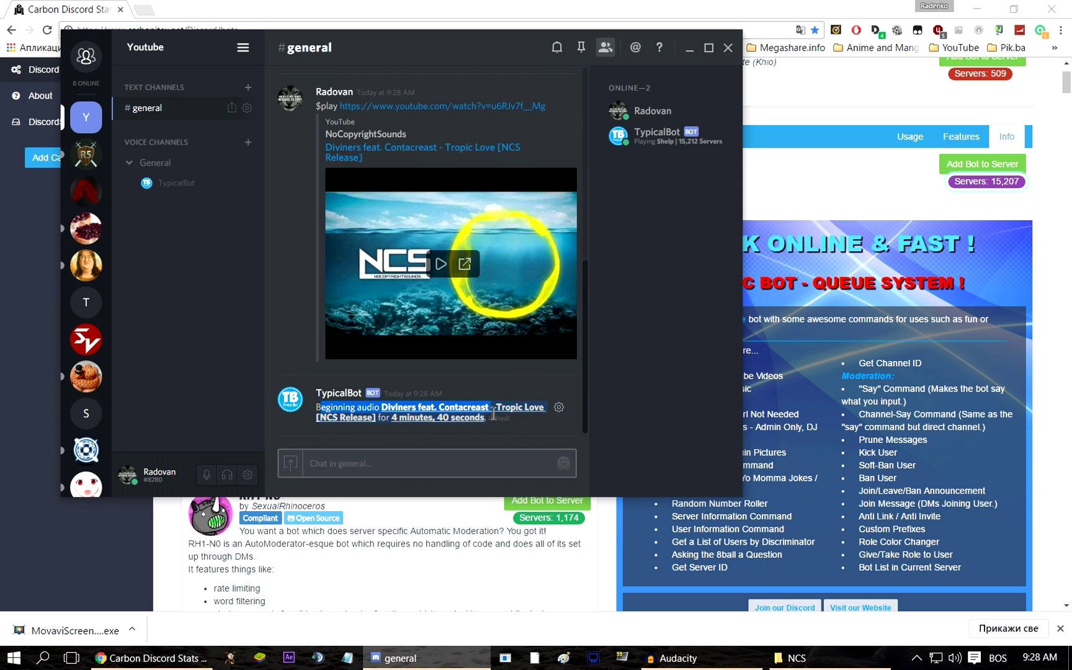
pyautogui.moveTo(493, 412); pyautogui.dragTo(489, 407)
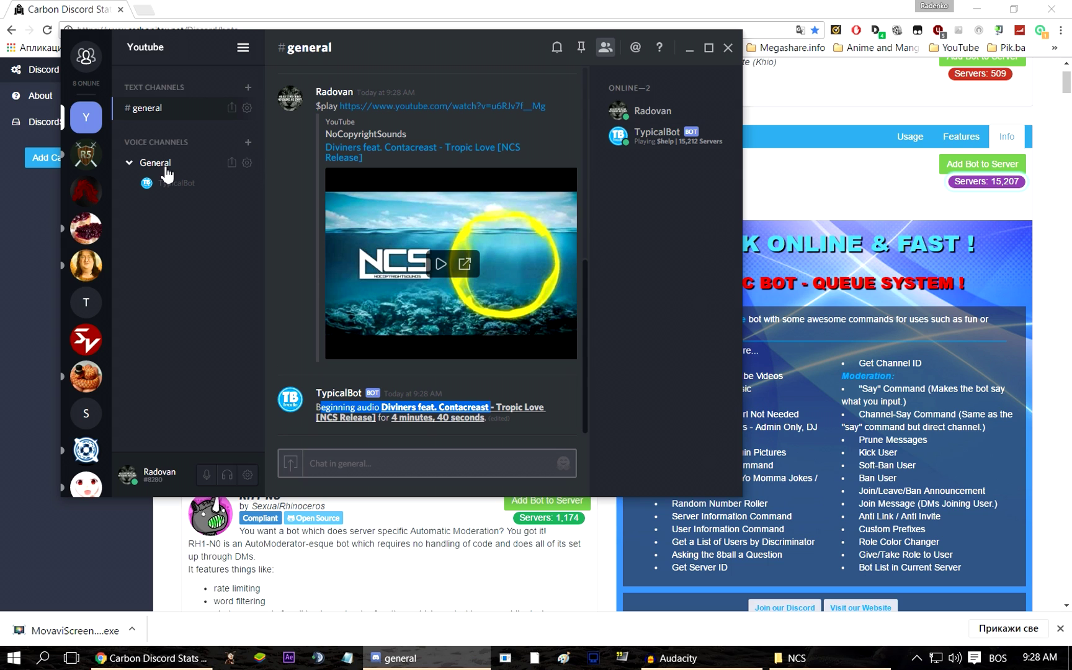
pyautogui.click(166, 168)
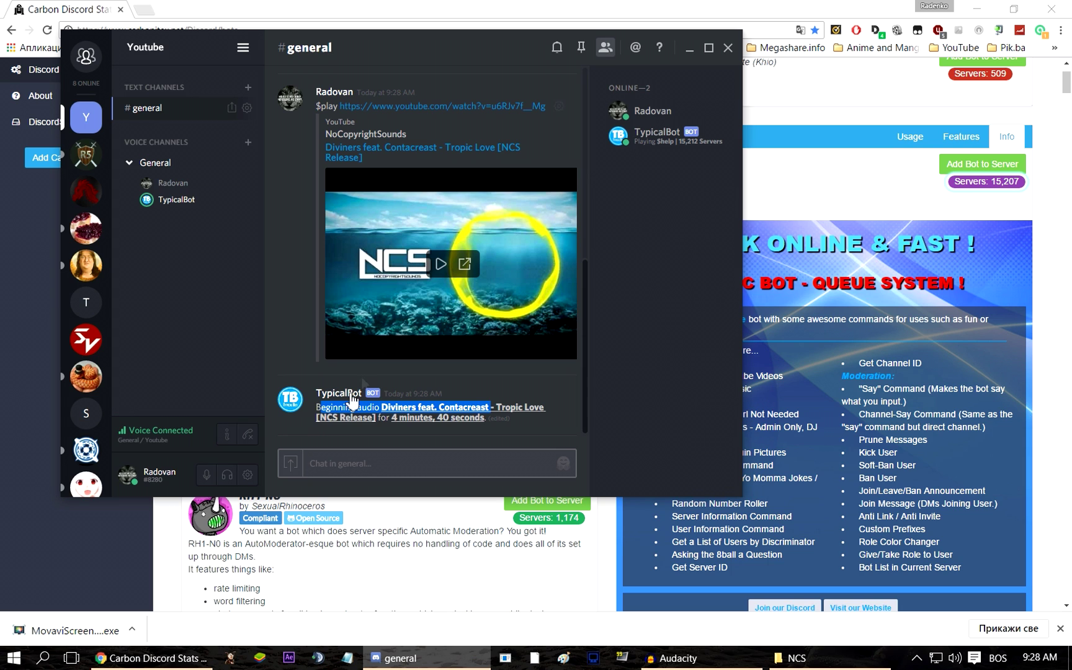
pyautogui.click(348, 462)
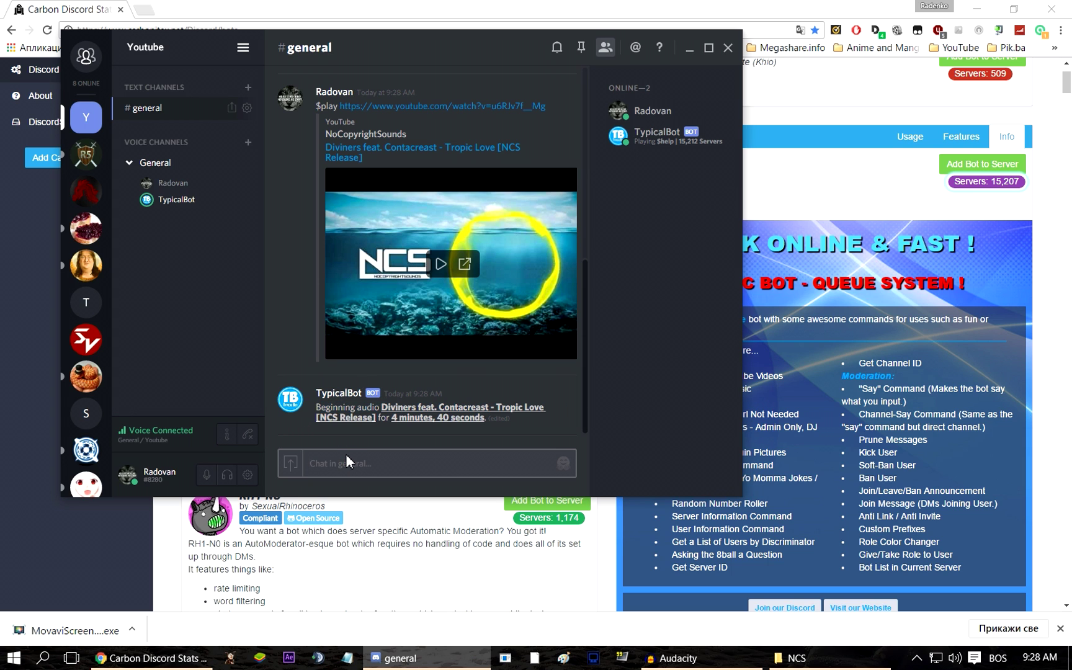
# Send $stop in #general so TypicalBot finishes Tropic Love and leaves voice.
pyautogui.write('$st')
pyautogui.write('op')
pyautogui.press('Return')
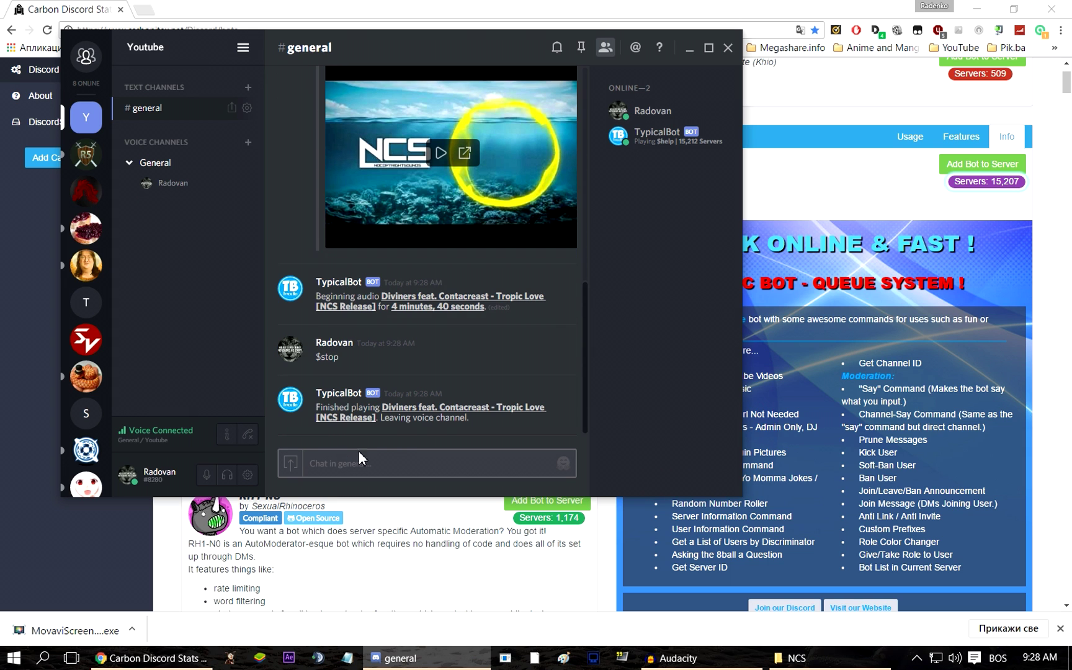
pyautogui.moveTo(398, 418); pyautogui.dragTo(446, 418)
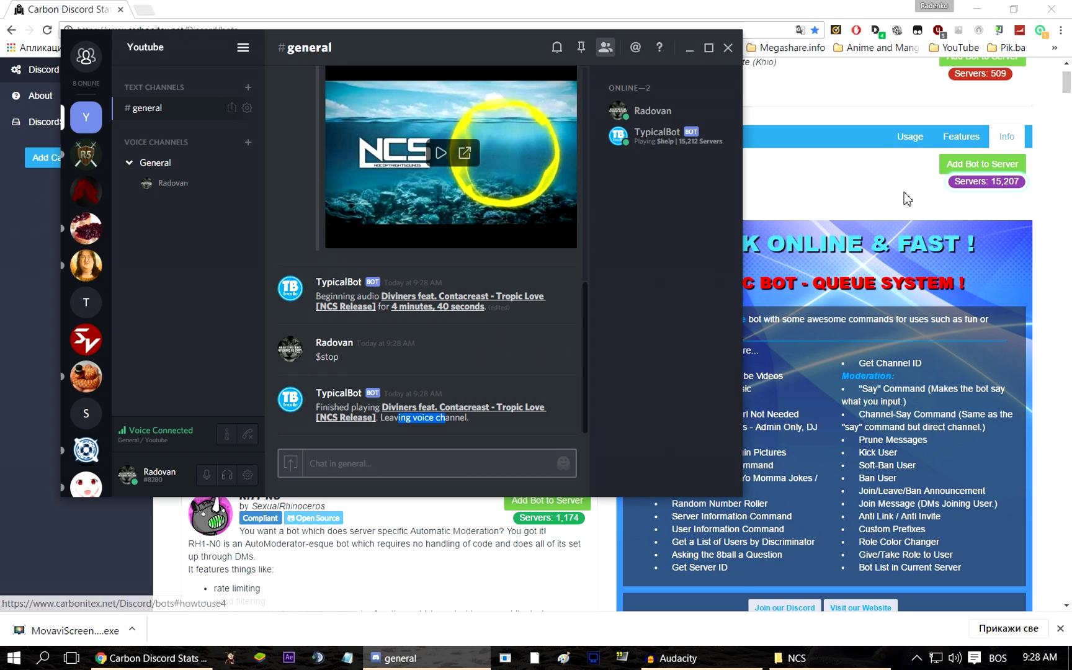
pyautogui.click(912, 158)
# Scroll the Carbonitex bot list to the Google bot (6,736 servers) and begin adding it.
pyautogui.scroll(2, 905, 186)
pyautogui.scroll(-6, 899, 213)
pyautogui.scroll(-20, 898, 214)
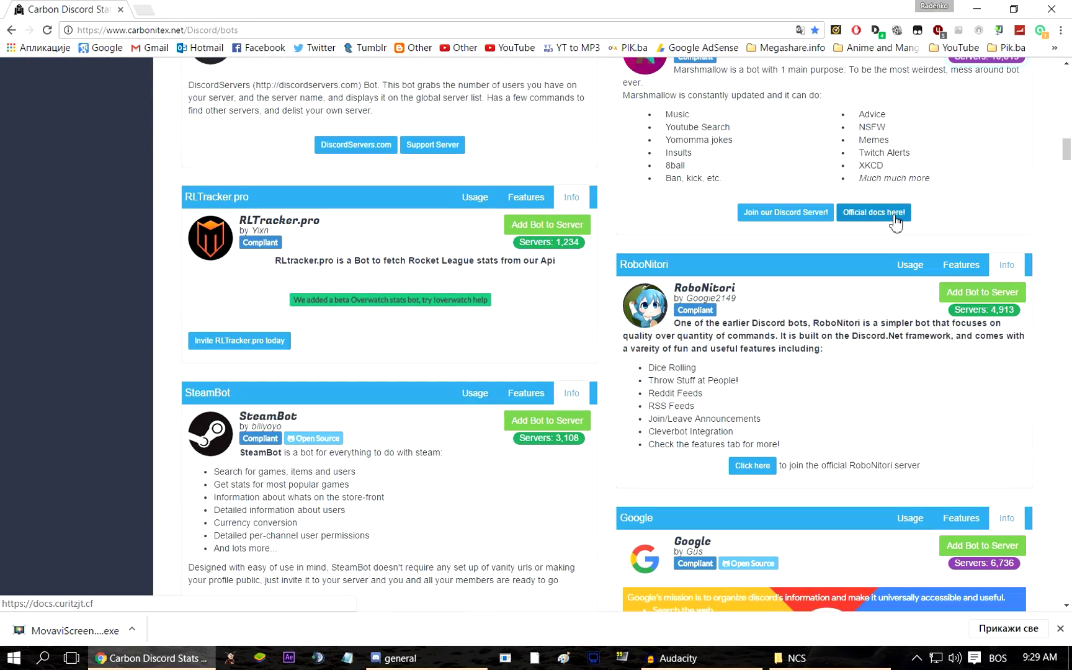
pyautogui.scroll(-4, 868, 239)
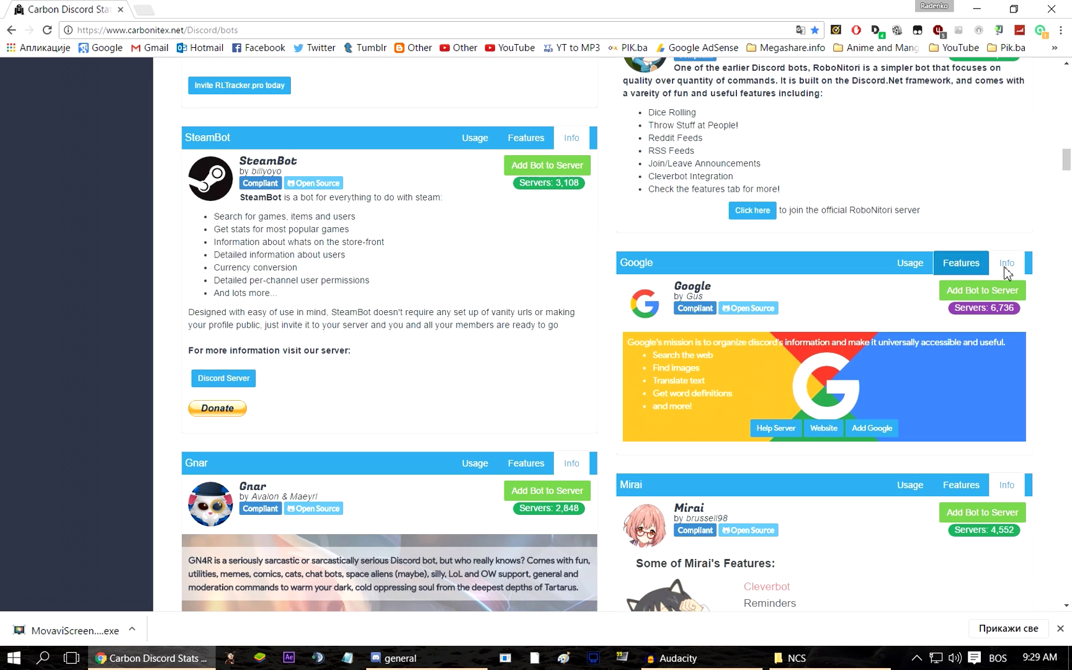
pyautogui.click(966, 300)
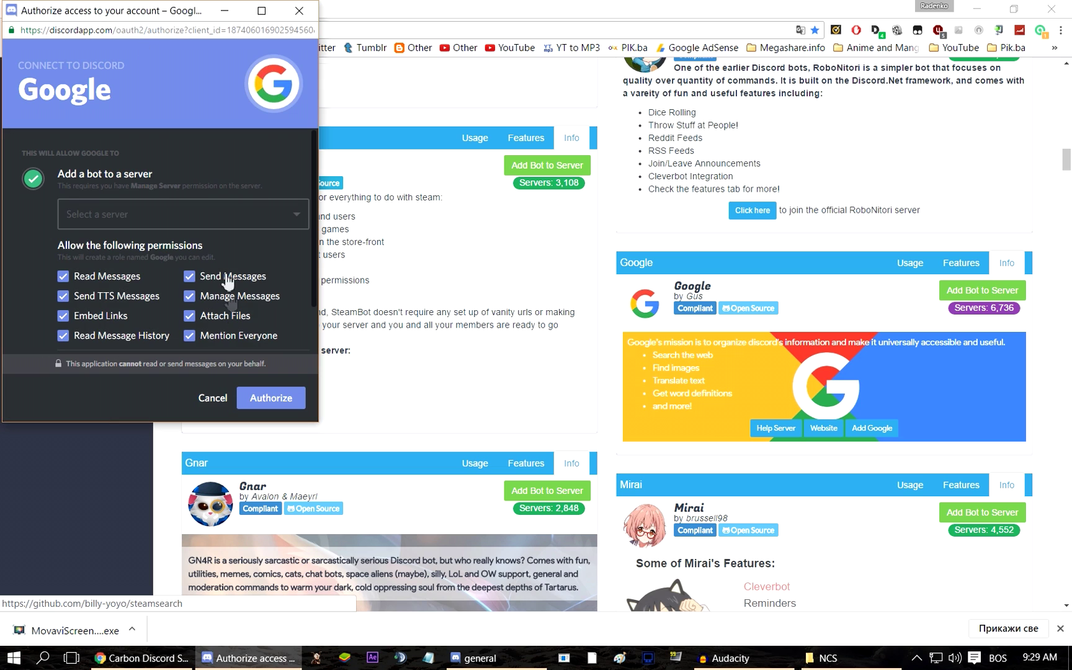
# Authorize the Google bot for the Youtube server, close the popup and return to Discord.
pyautogui.click(221, 220)
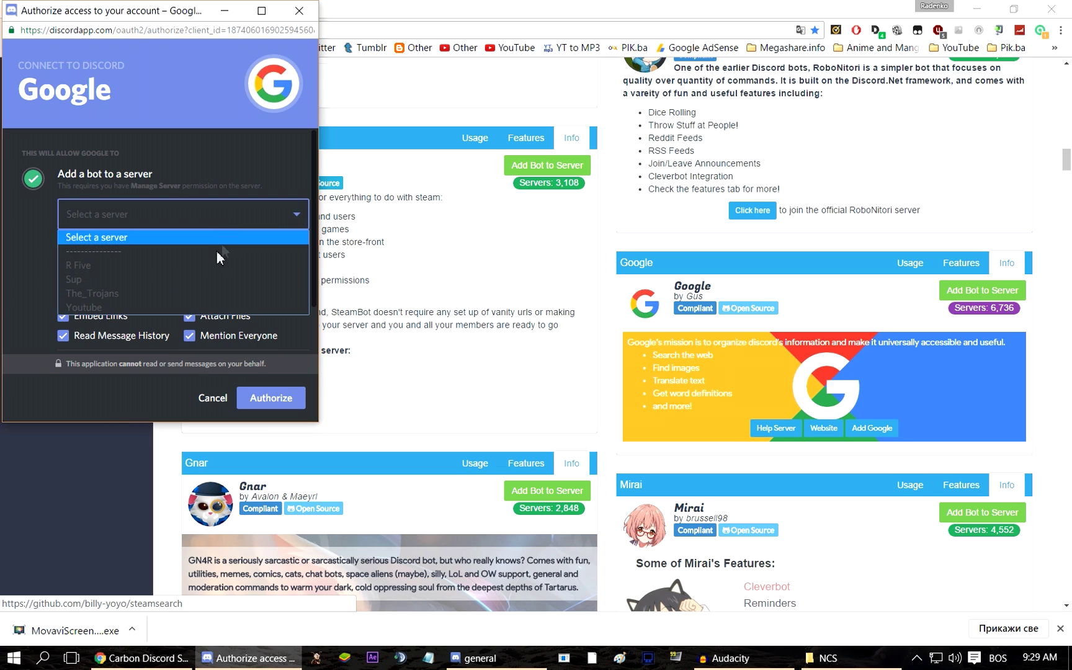
pyautogui.click(194, 308)
pyautogui.click(271, 397)
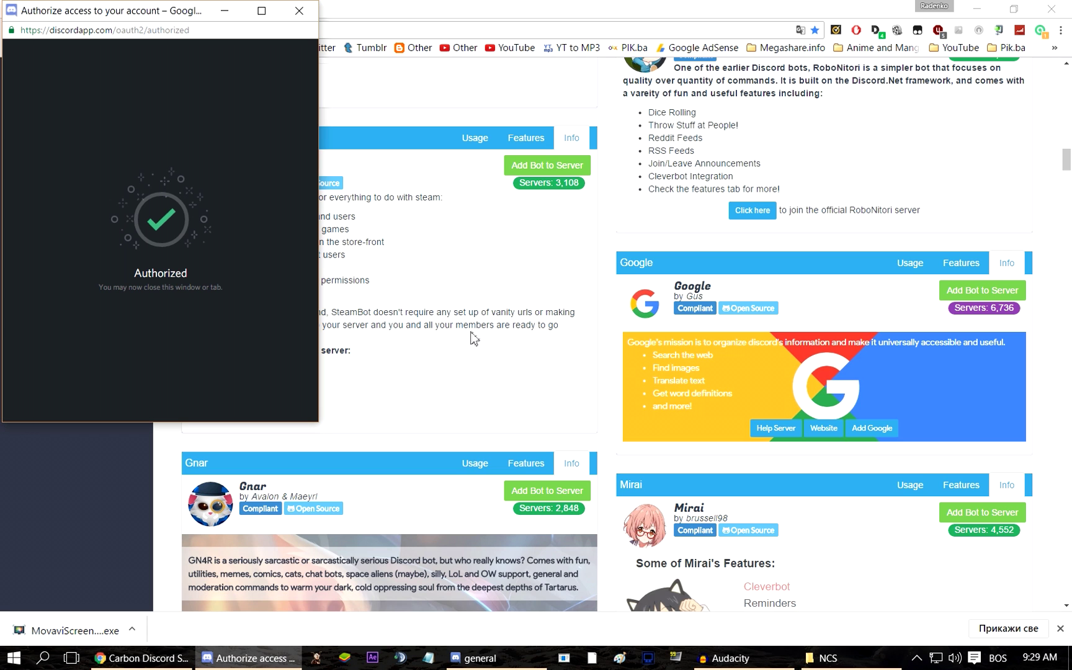
pyautogui.click(308, 14)
pyautogui.click(397, 657)
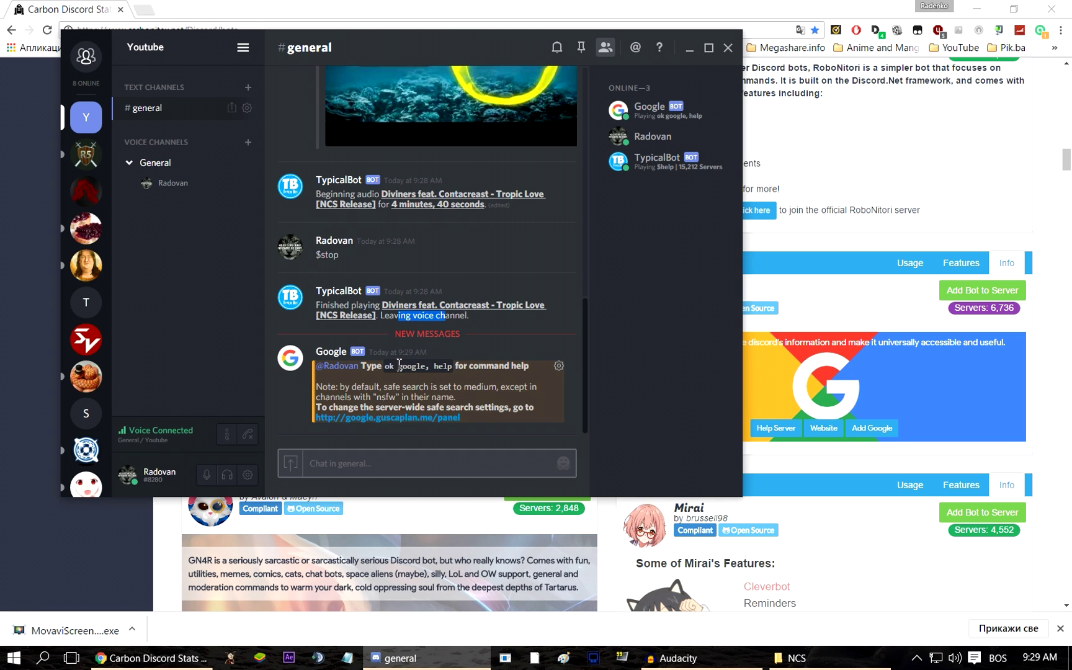
# Copy 'ok google, help' from the bot's message, change it to 'ok google, search New York' and send.
pyautogui.moveTo(385, 366); pyautogui.dragTo(450, 365)
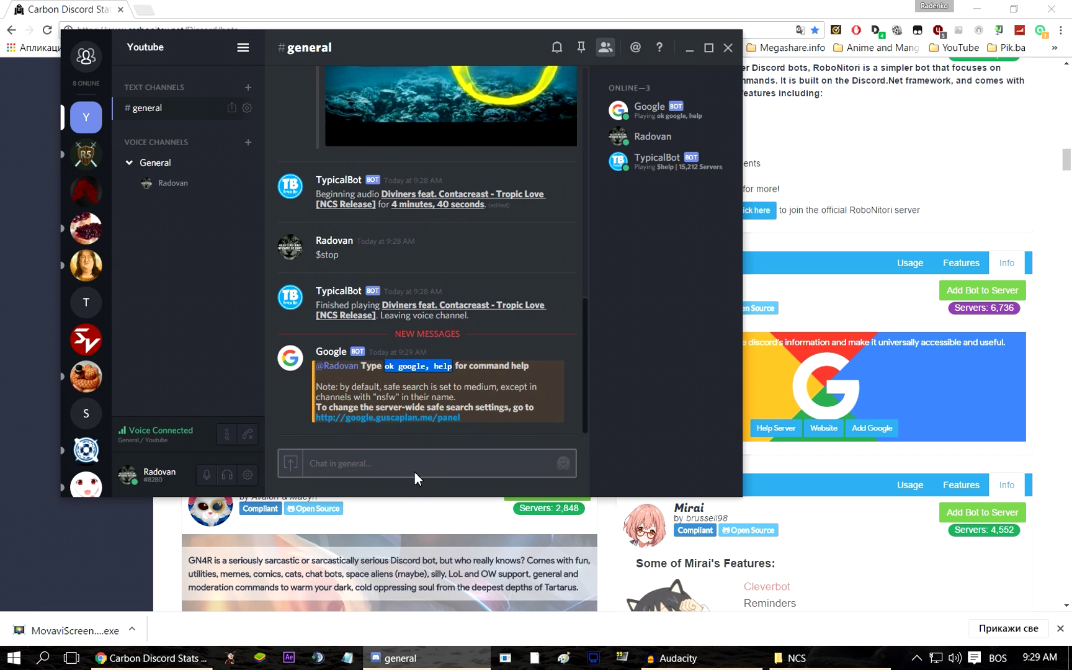
pyautogui.click(395, 465)
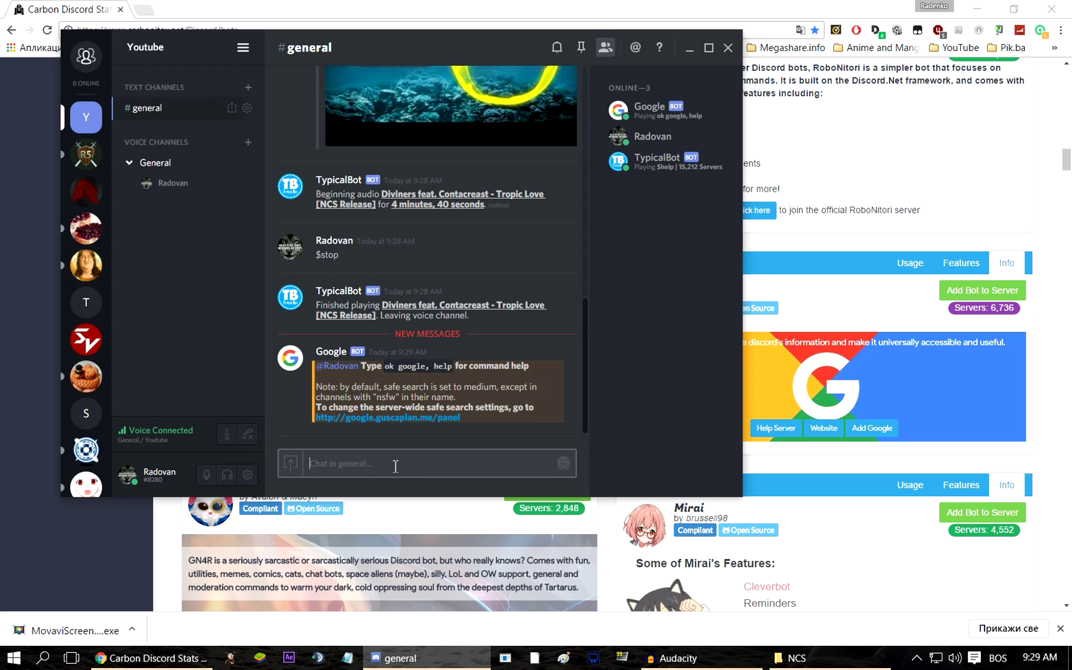
pyautogui.write('ok google, help')
pyautogui.moveTo(350, 465); pyautogui.dragTo(367, 467)
pyautogui.write('se')
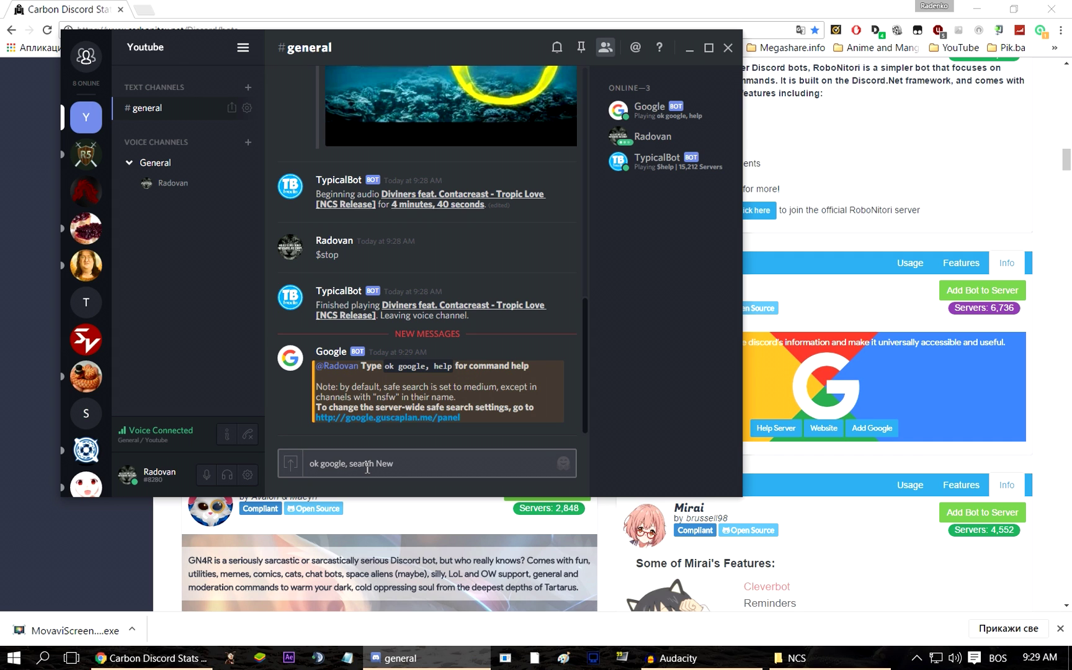
pyautogui.write('k')
pyautogui.press('Return')
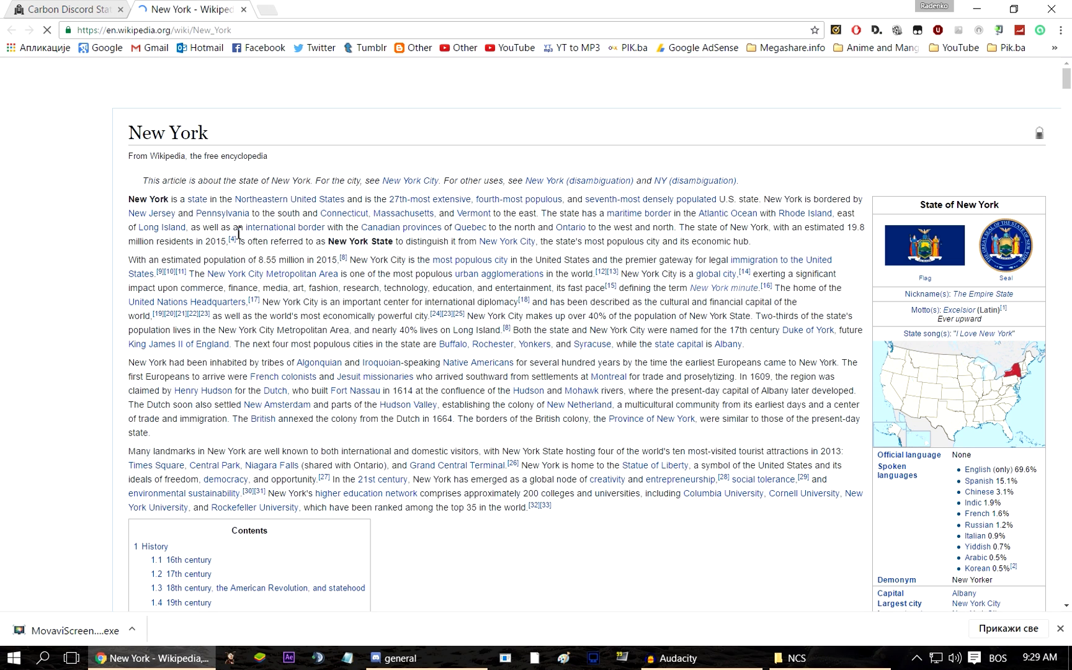
# Skim the New York Wikipedia article to Economy, close its tab and go back to Discord.
pyautogui.scroll(-20, 224, 235)
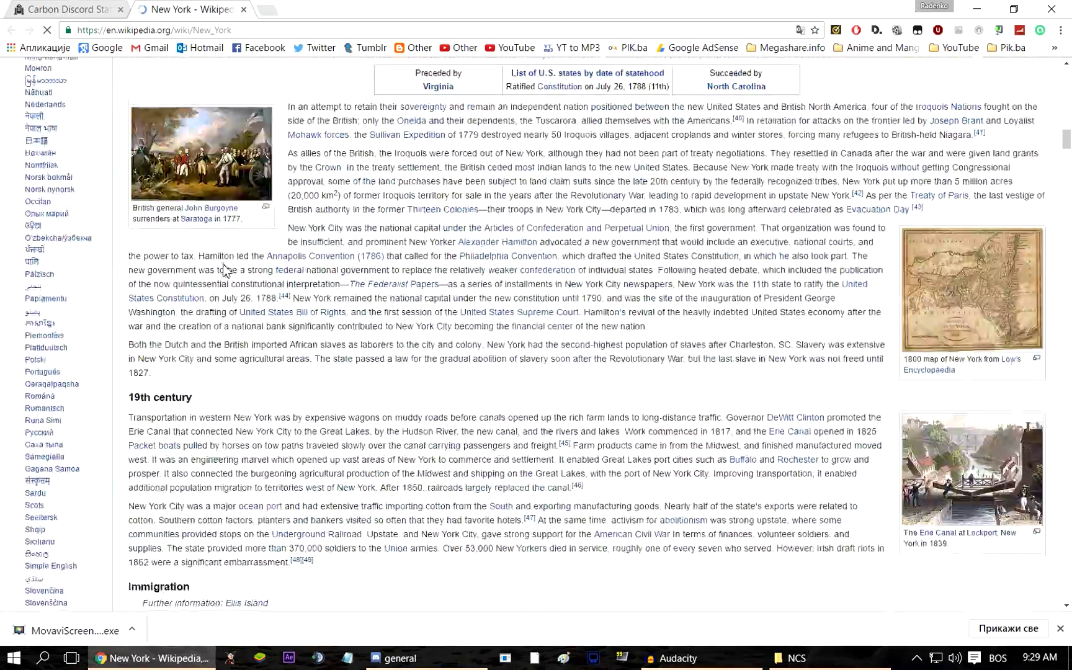
pyautogui.scroll(-20, 229, 264)
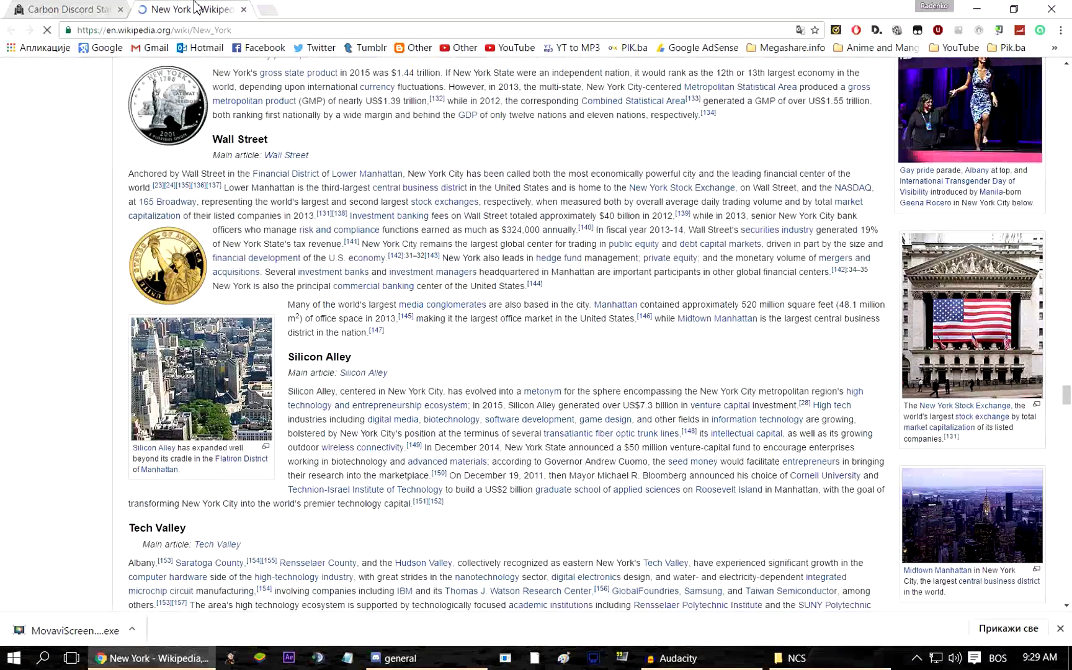
pyautogui.middleClick(194, 7)
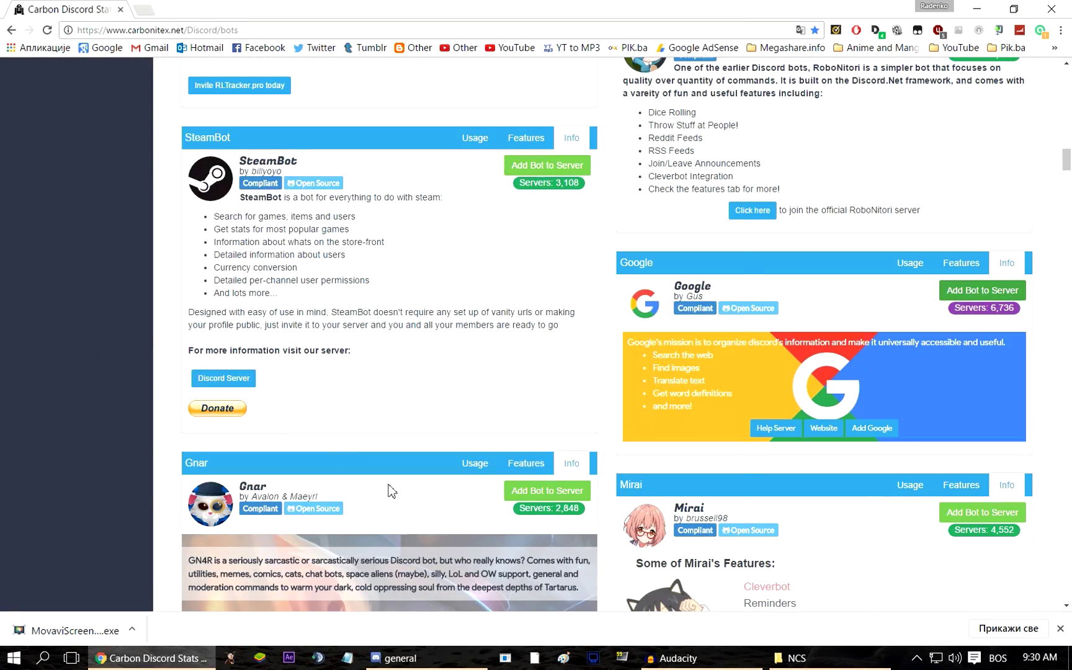
pyautogui.click(432, 664)
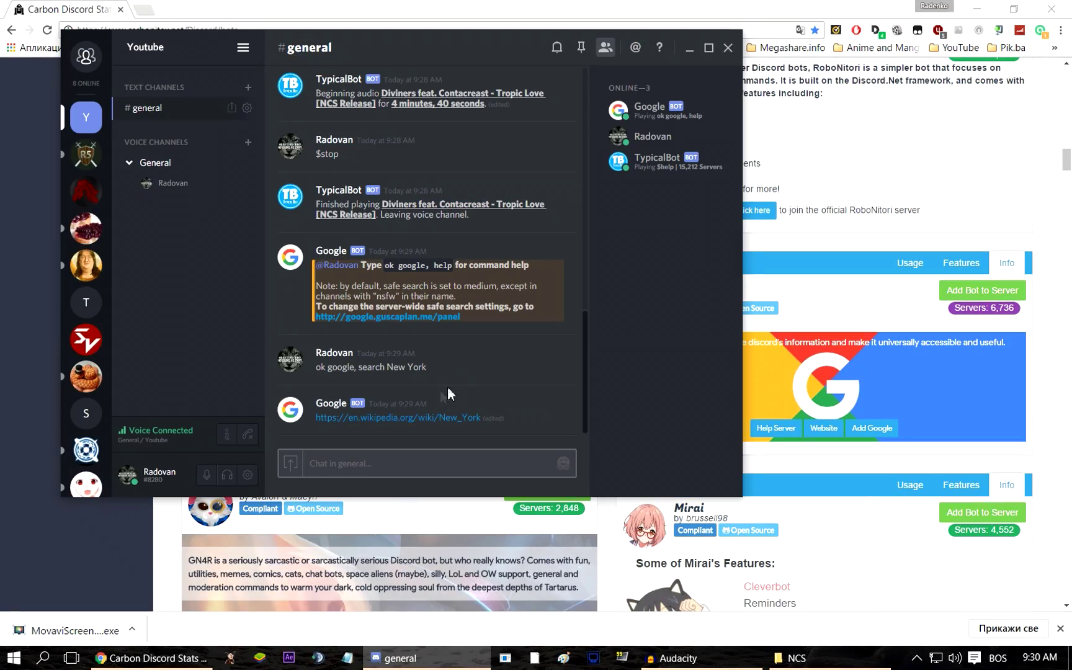